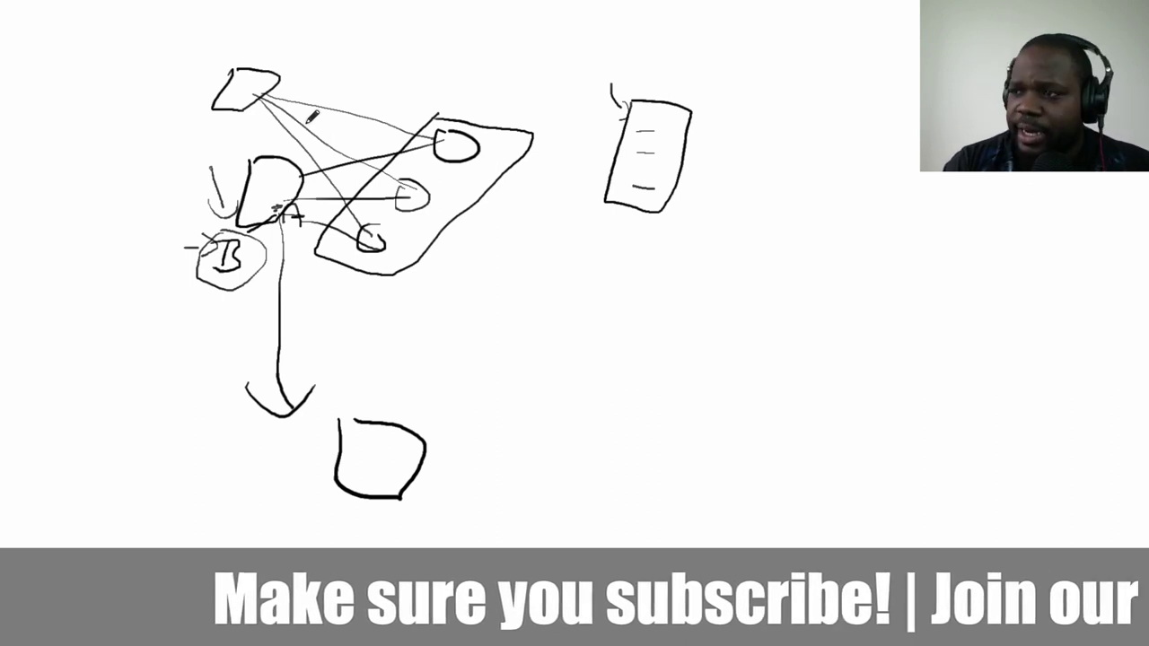
- Exit the whiteboard sketch to show the 'May I Introduce our New Employee to You' draft
key("Escape")
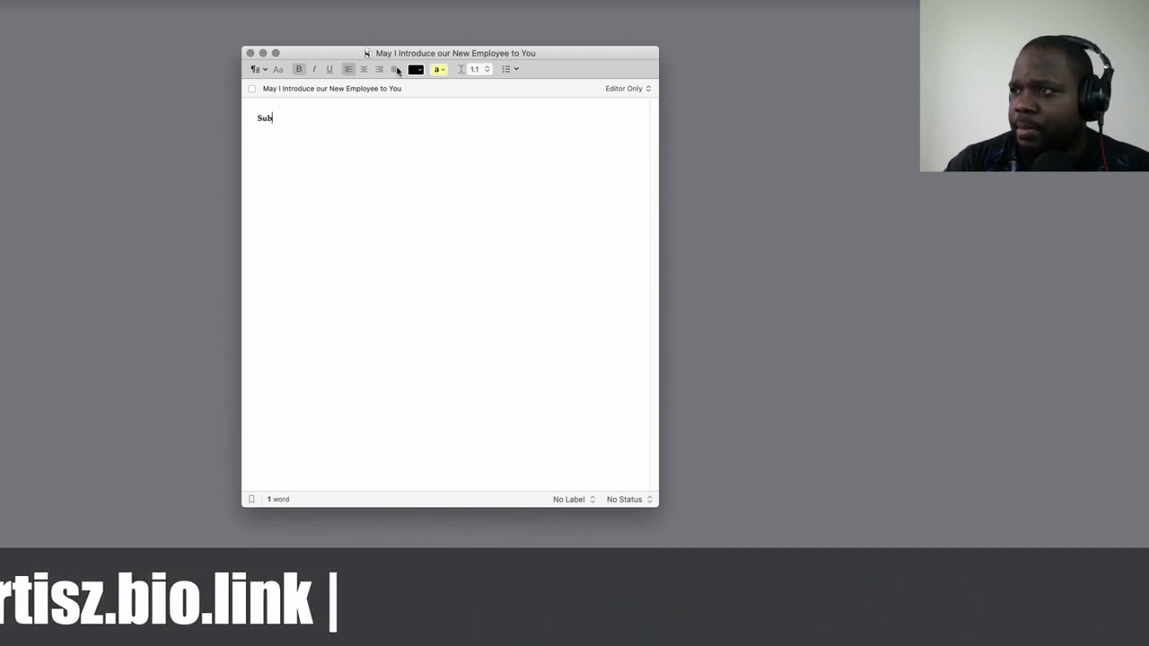
- Look over the line spacing and paragraph style menus without changing anything
left_click(476, 72)
left_click(476, 70)
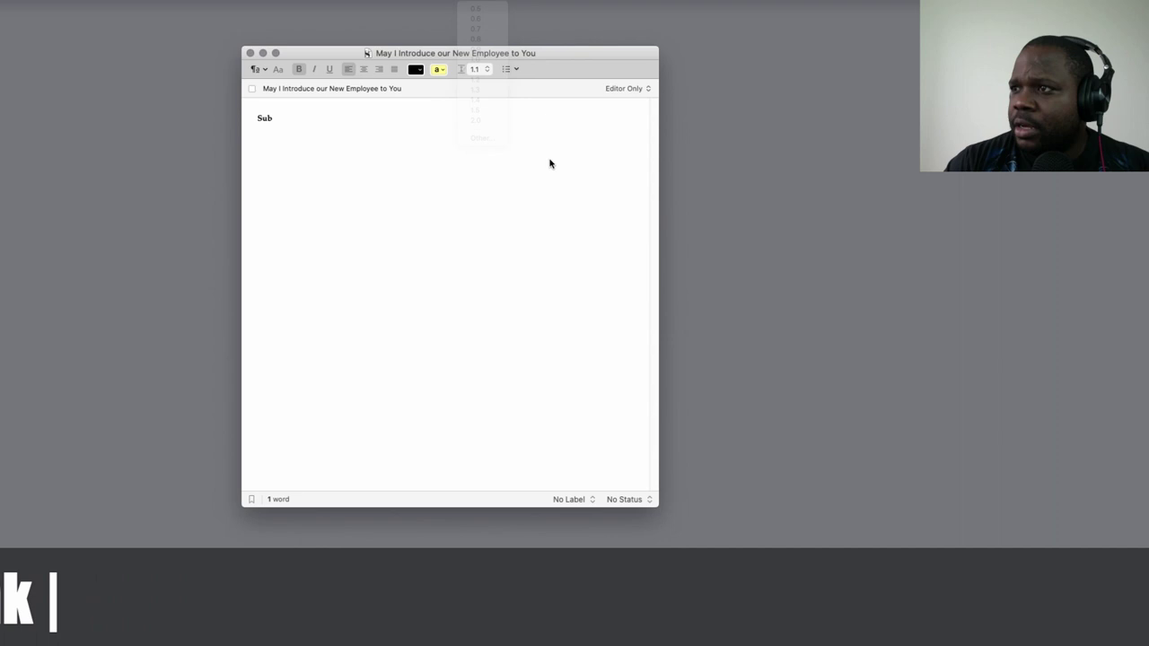
left_click(261, 70)
left_click(280, 72)
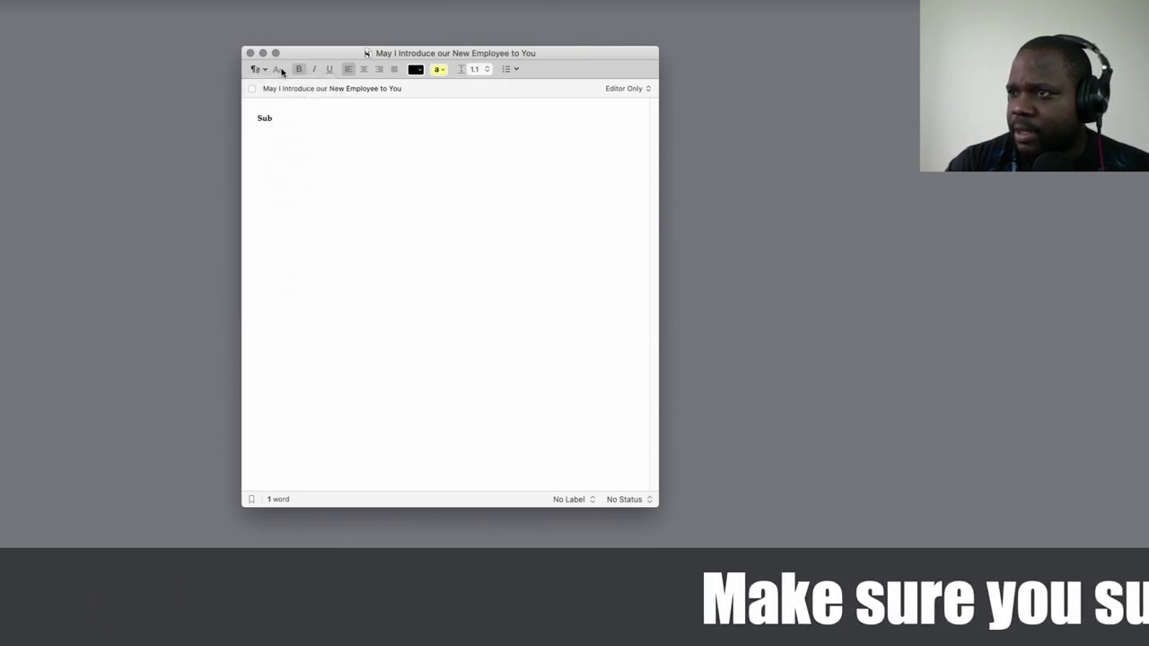
- Set the heading 'Sub' to 24 pt, extend it to 'Subj', and close the Fonts panel
left_click(278, 70)
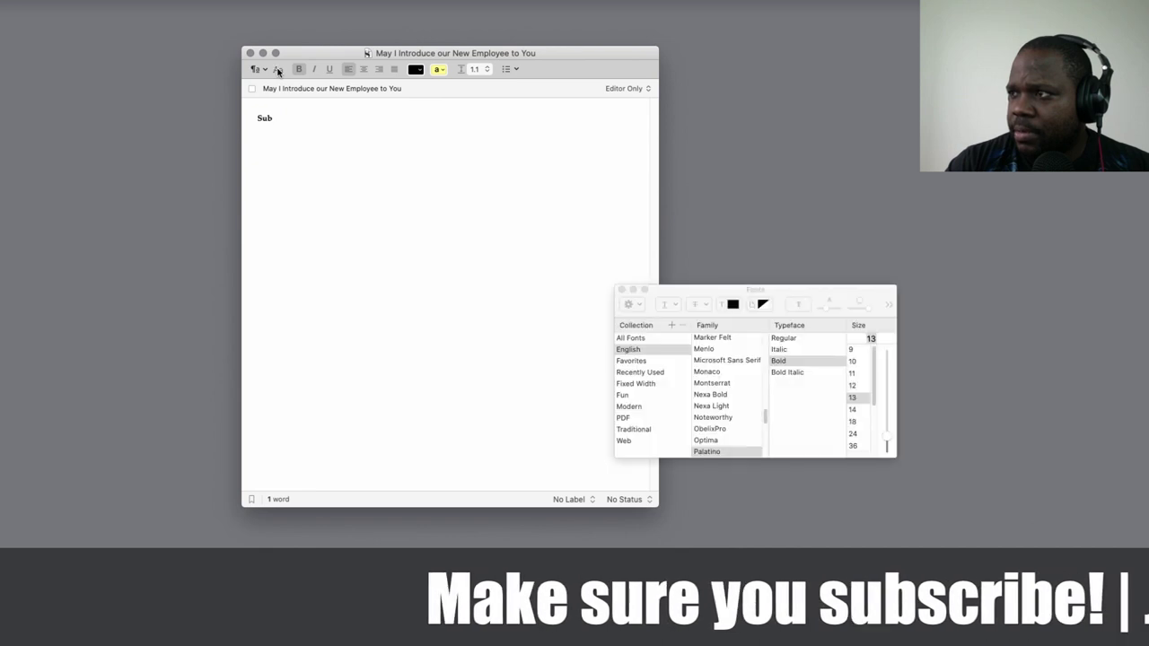
key("super+a")
left_click(852, 435)
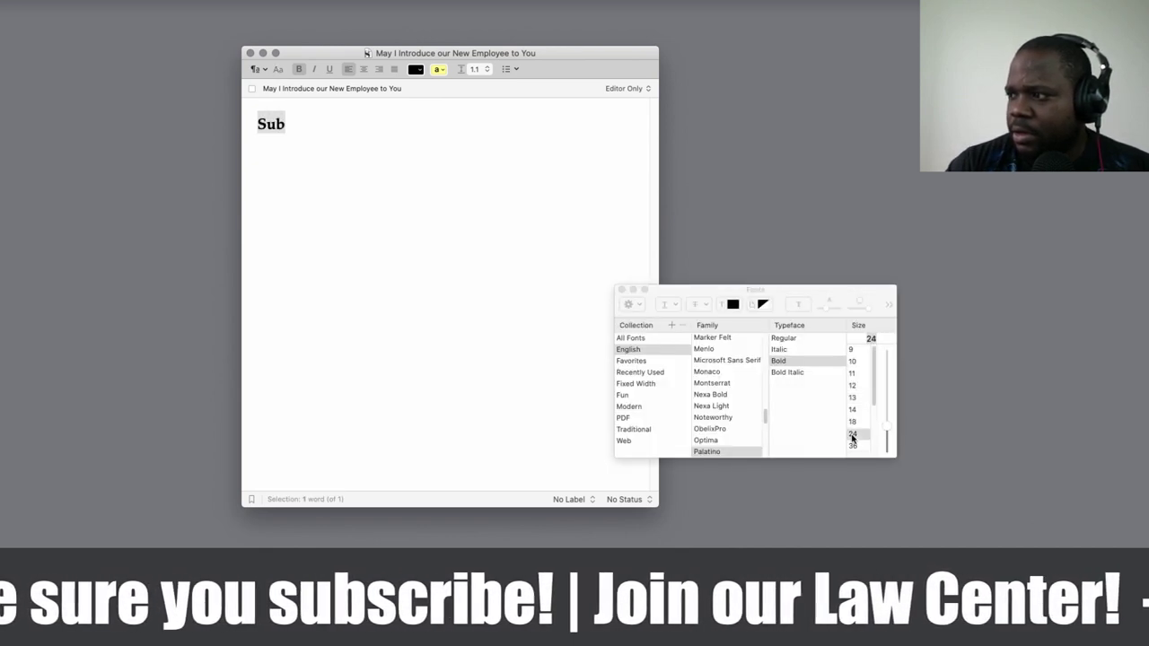
left_click(377, 123)
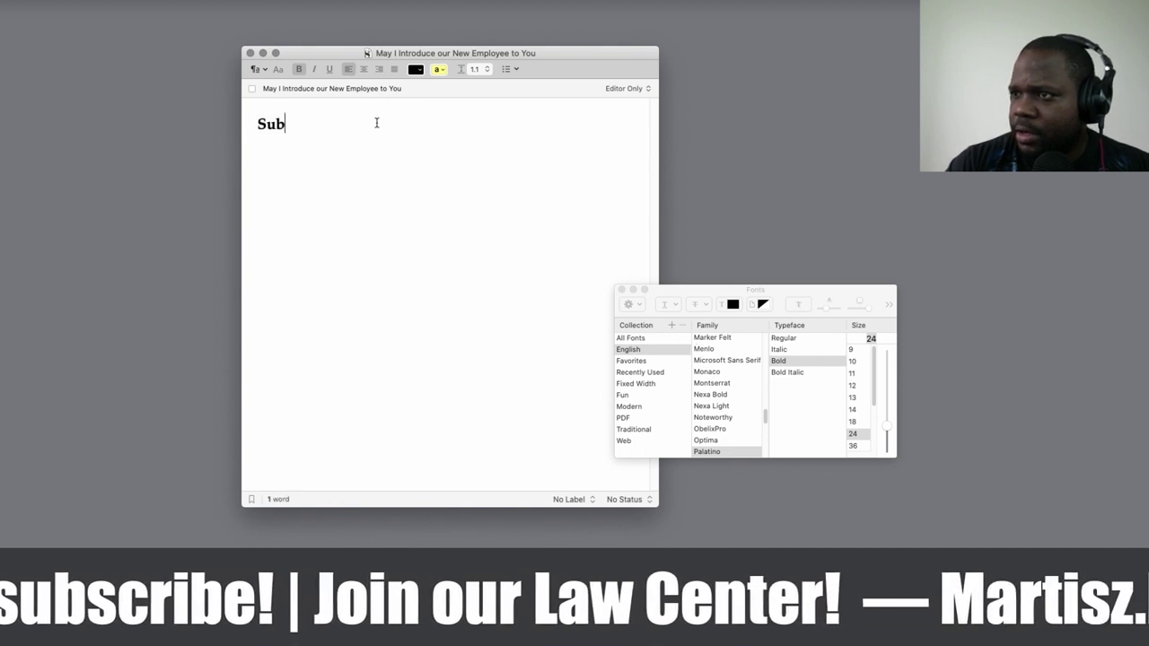
type("j")
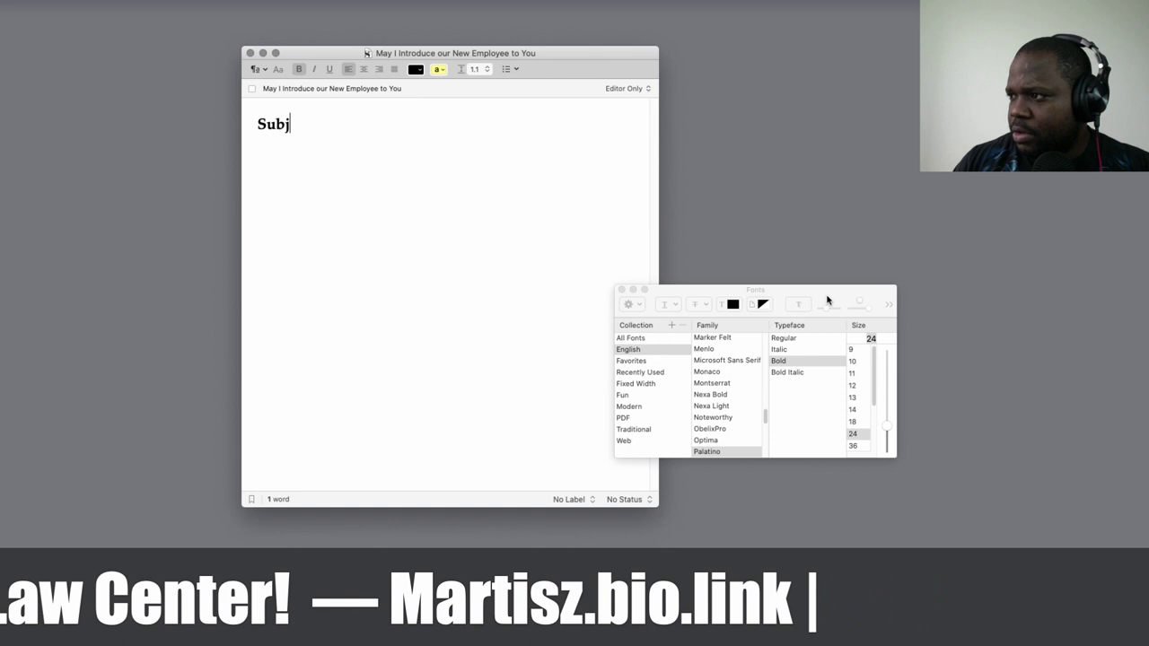
left_click_drag(787, 292, 949, 187)
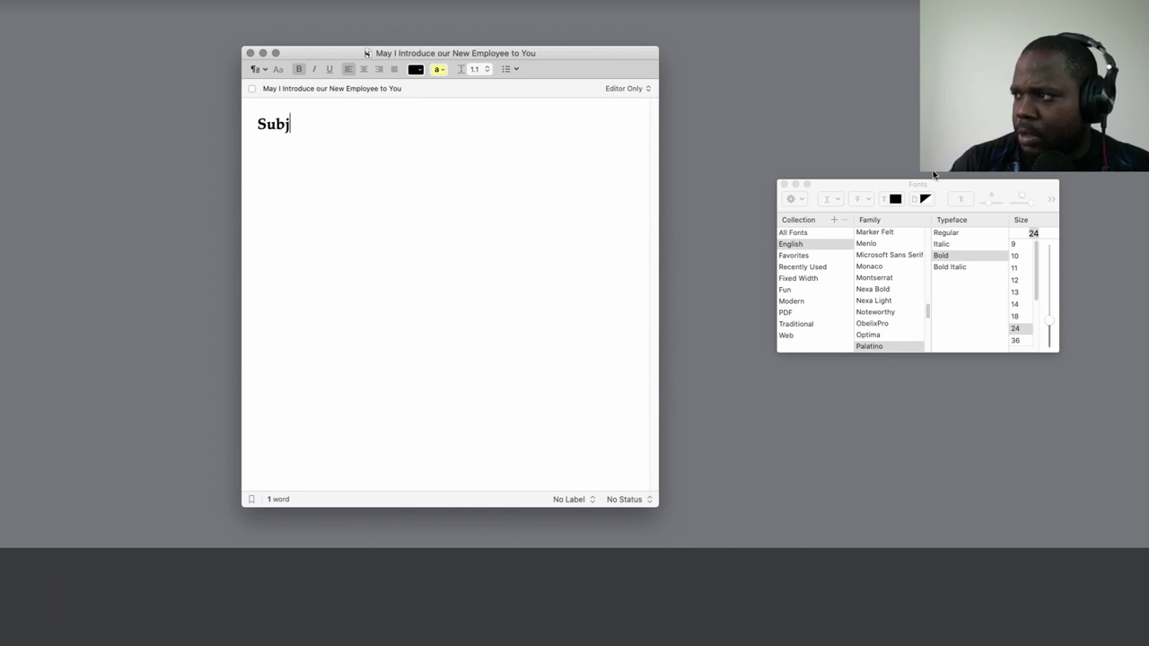
left_click(783, 184)
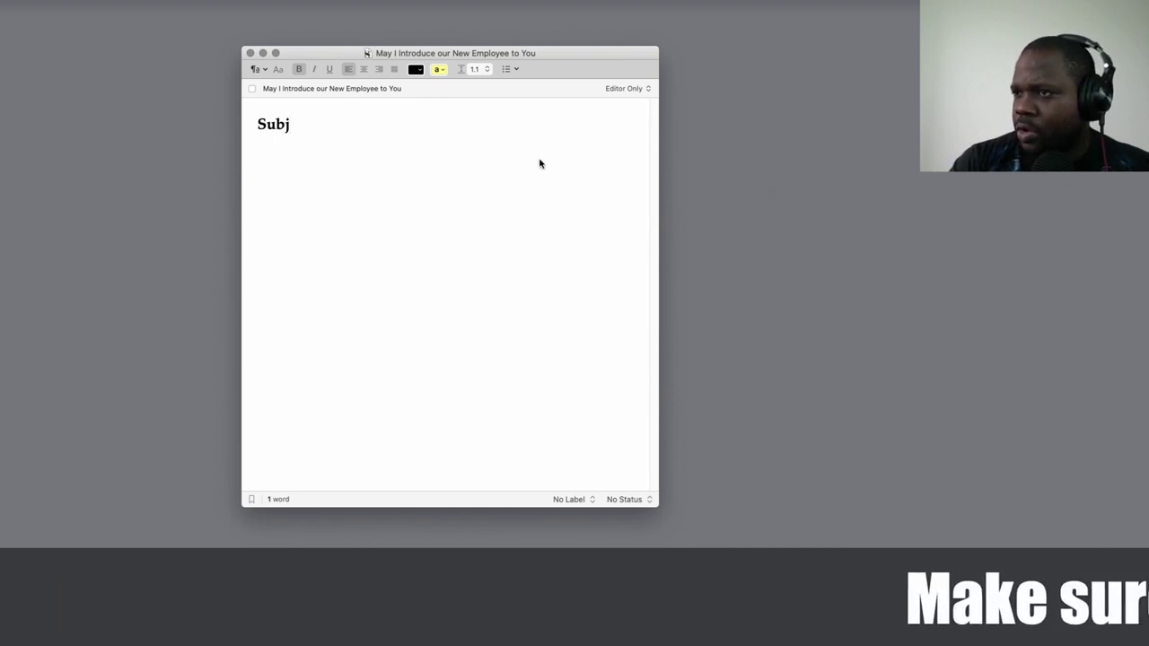
- Continue the heading with 'ect: May I introduce you our new employee', fixing typos
type("ect")
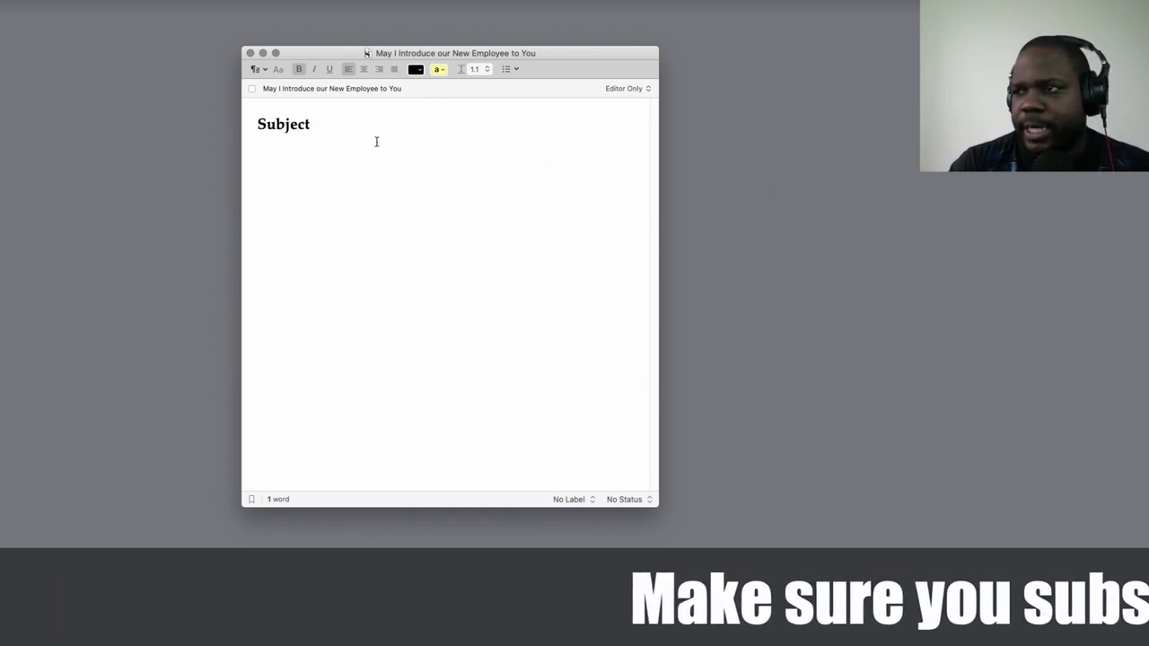
type(":")
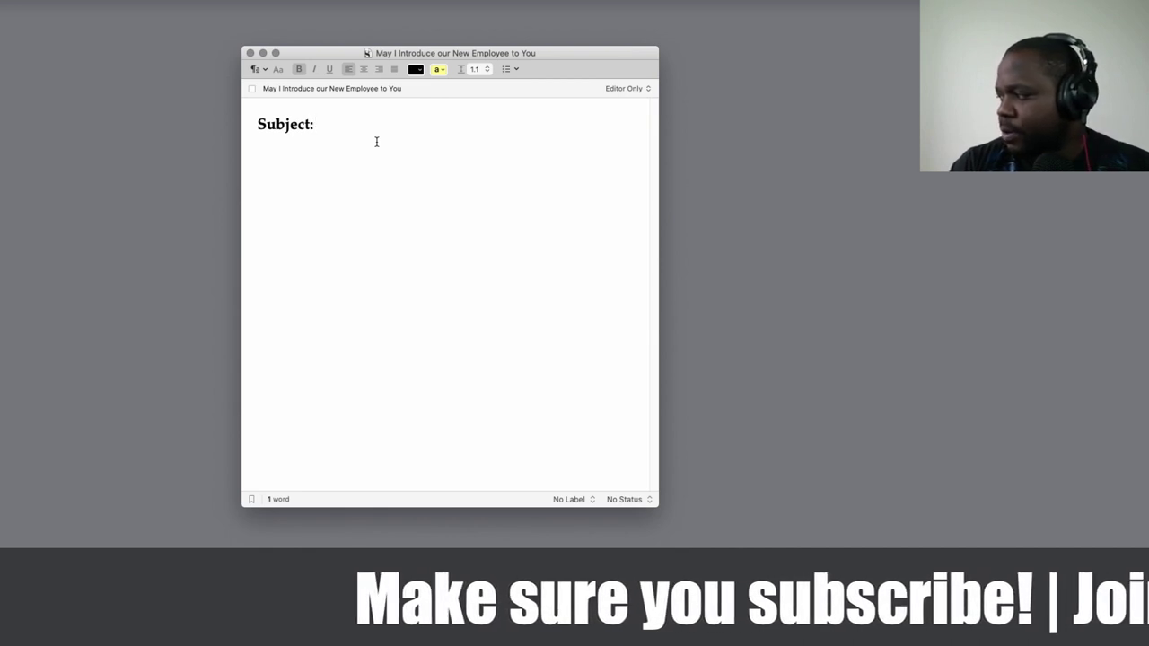
type(" M")
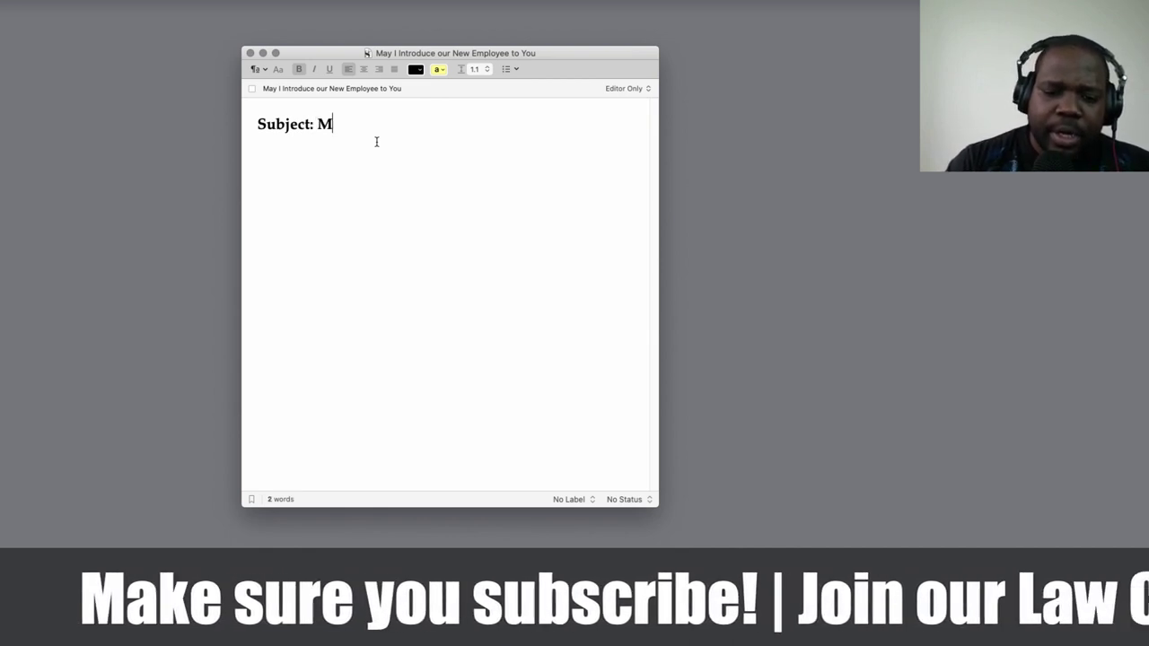
type("ay I introduc")
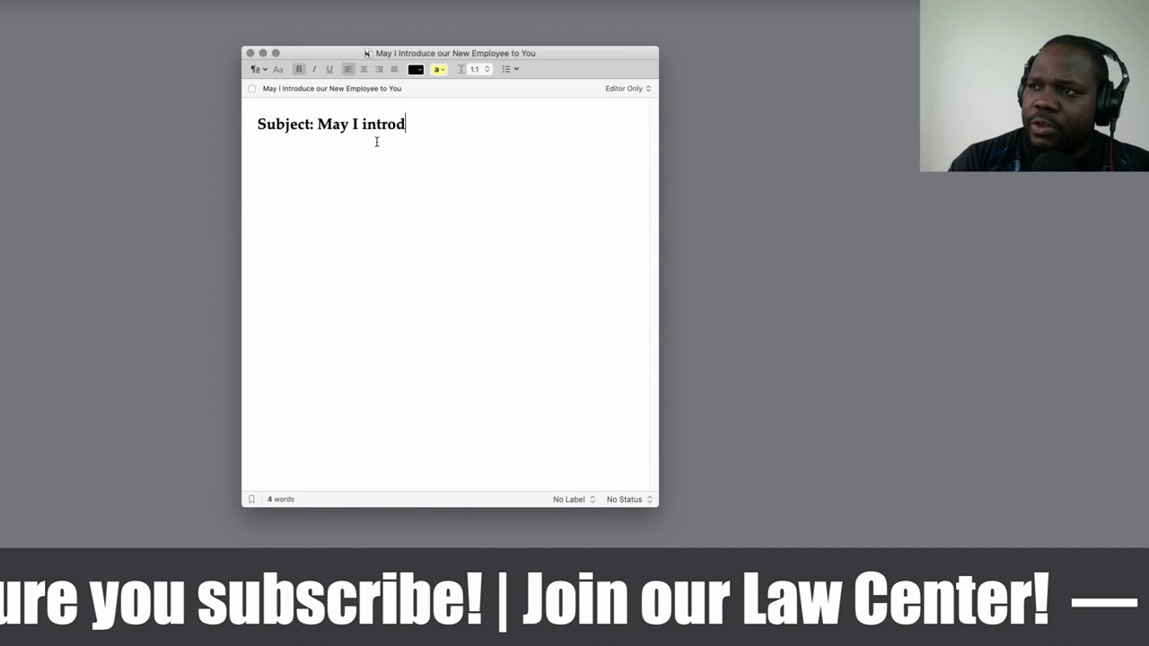
key("BackSpace")
key("BackSpace")
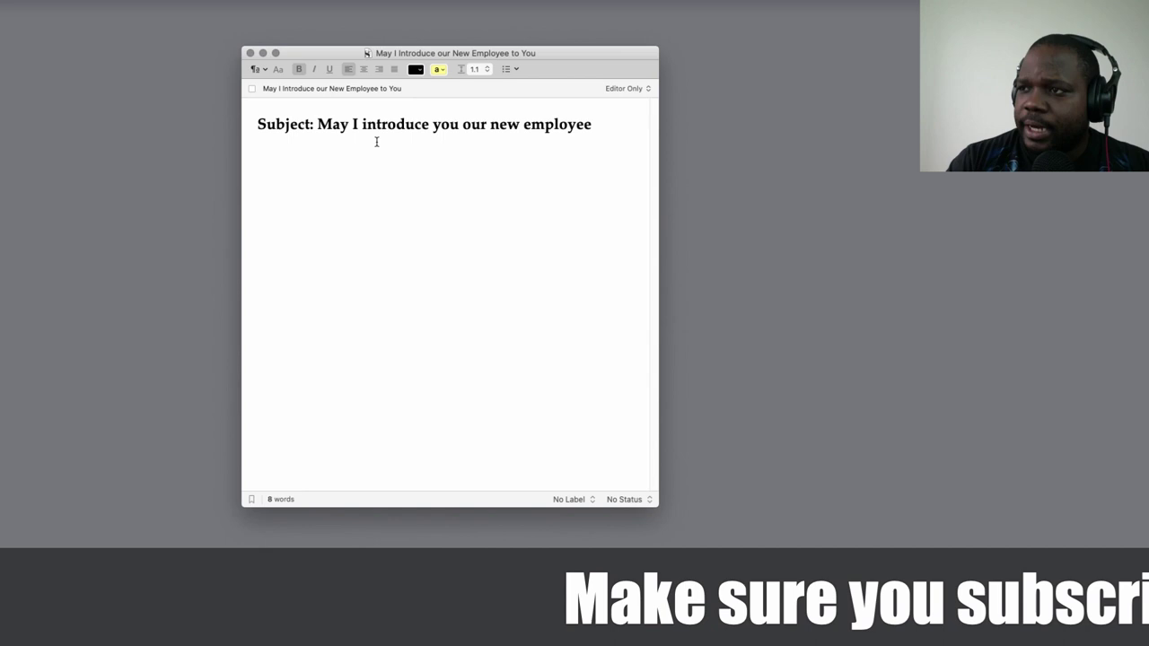
- Add the salutation 'Dear [Customer name],' with bold Customer name, then begin 'May I introduce'
key("Return")
key("Return")
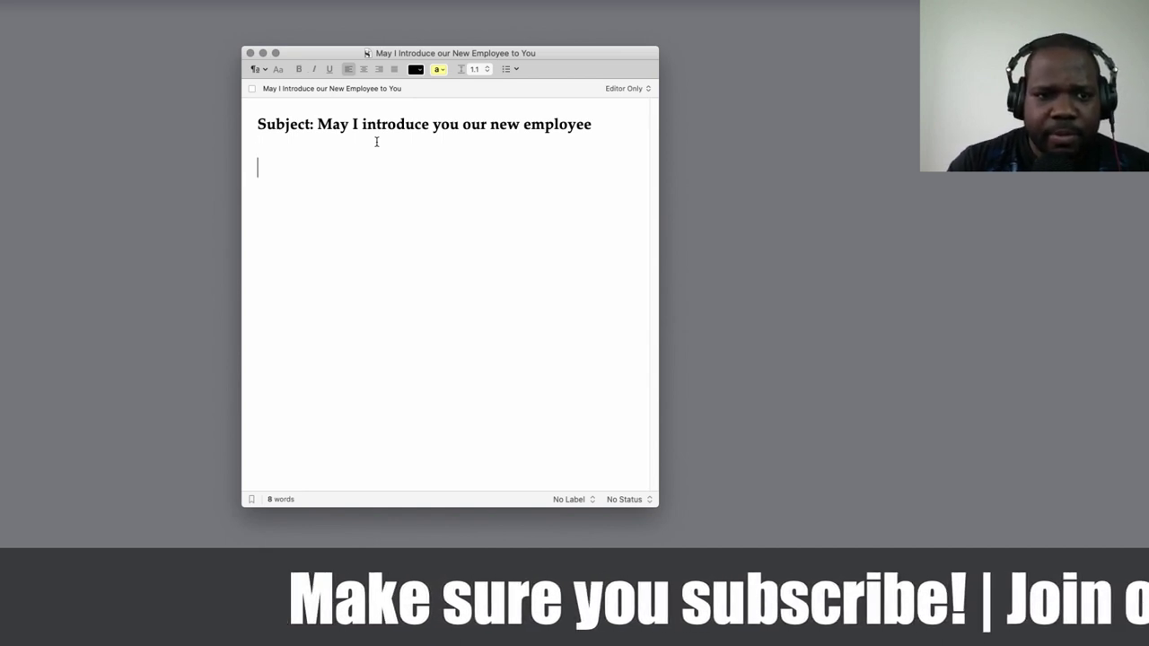
type("Dear")
type(" {}")
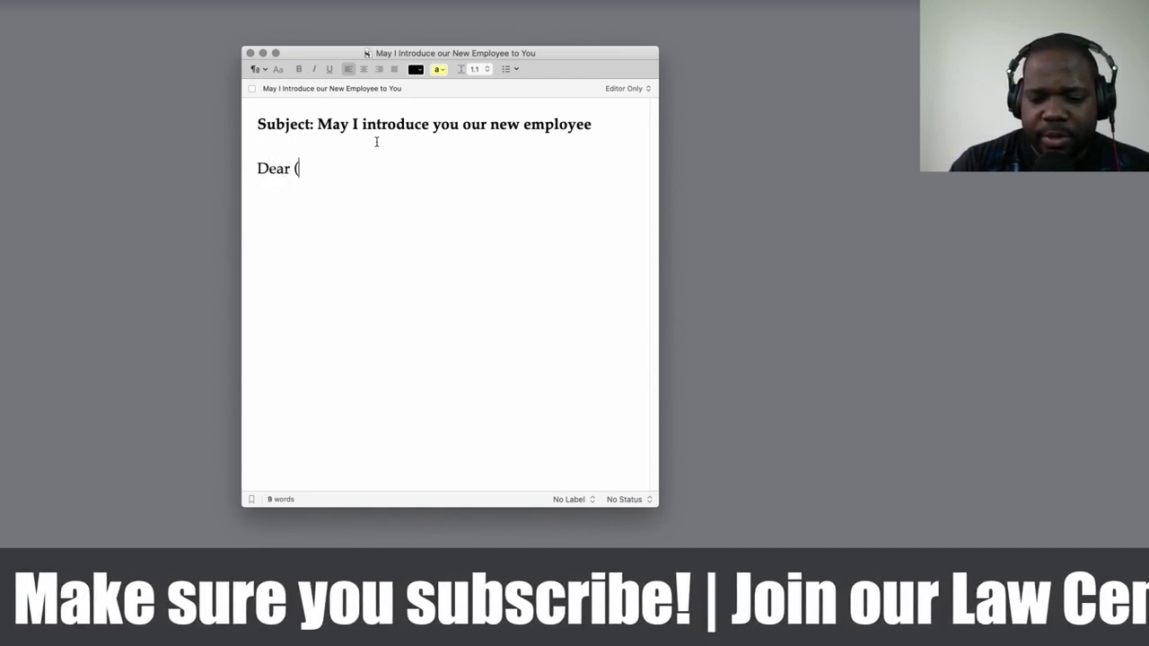
key("BackSpace")
key("BackSpace")
key("BackSpace")
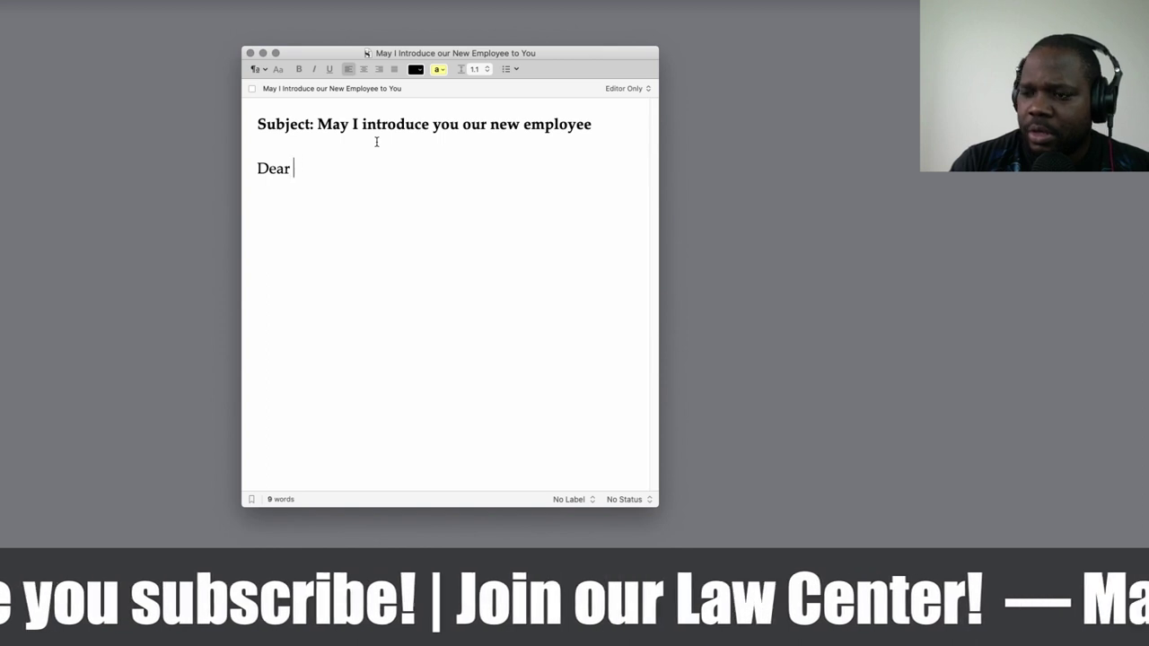
type("[]")
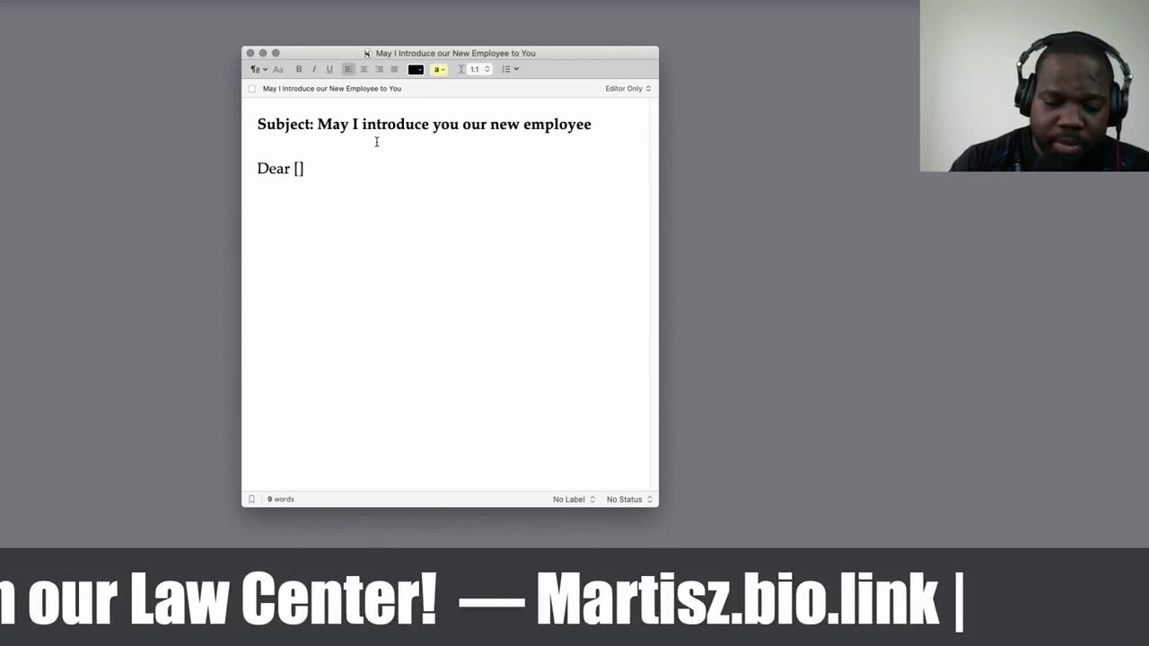
type("Customer na")
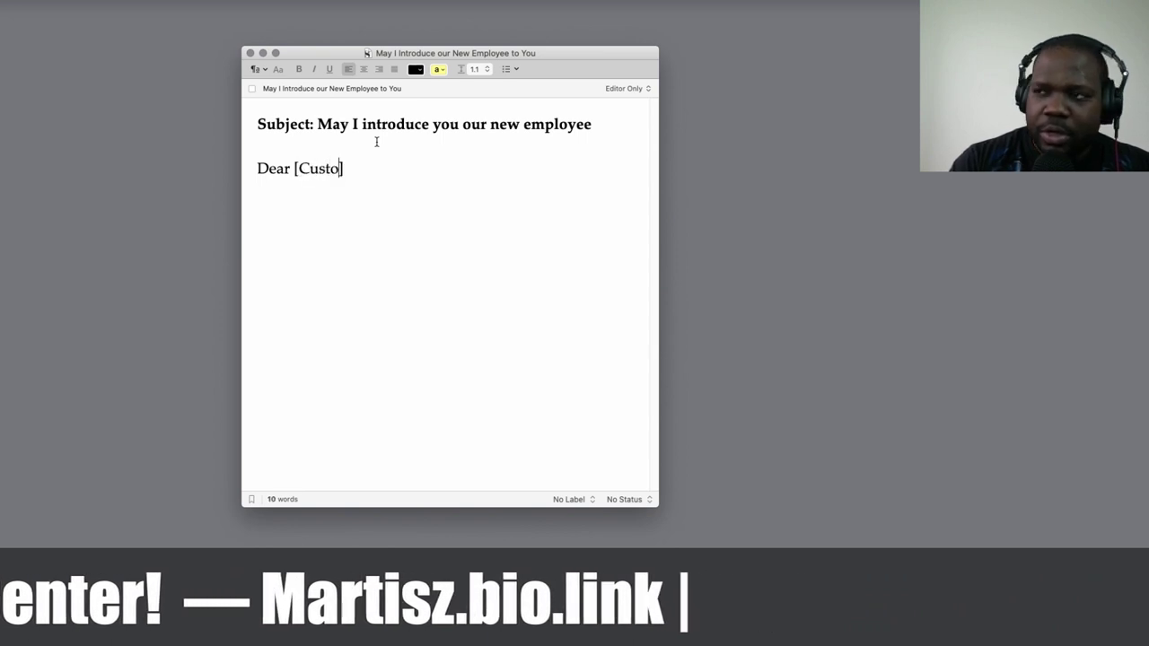
type("me")
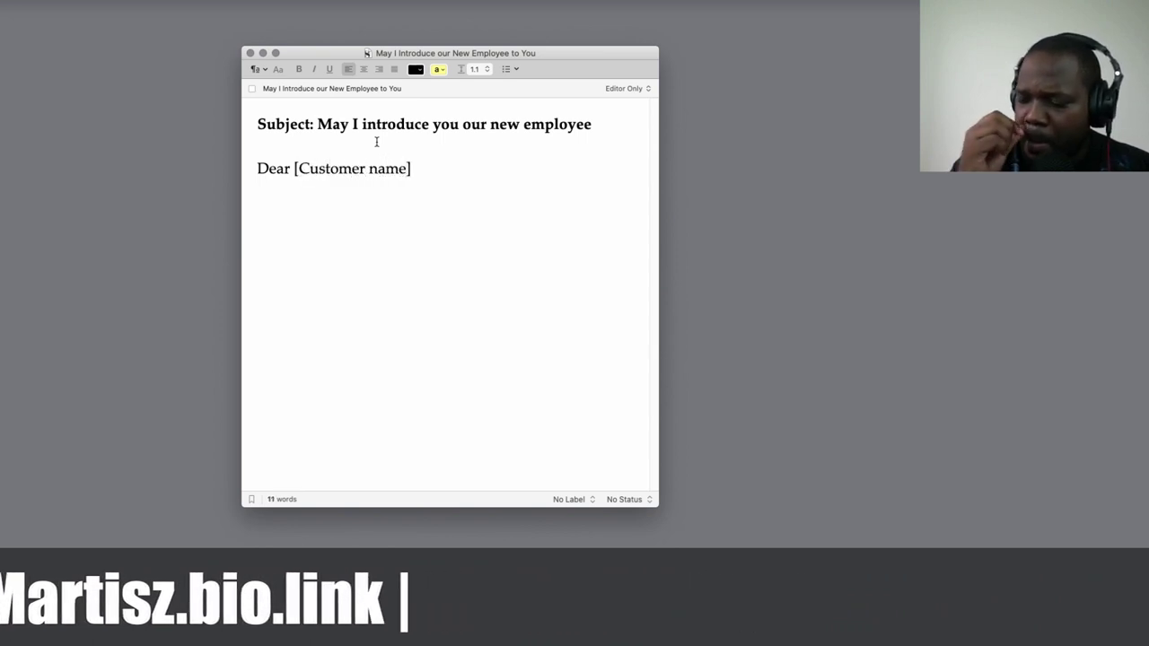
key("shift+Left")
key("shift+Left")
key("shift+Left")
key("shift+Left")
key("shift+Left")
key("shift+Left")
key("shift+Left")
key("shift+Left")
key("shift+Left")
key("shift+Left")
key("shift+Left")
key("shift+Left")
key("shift+Left")
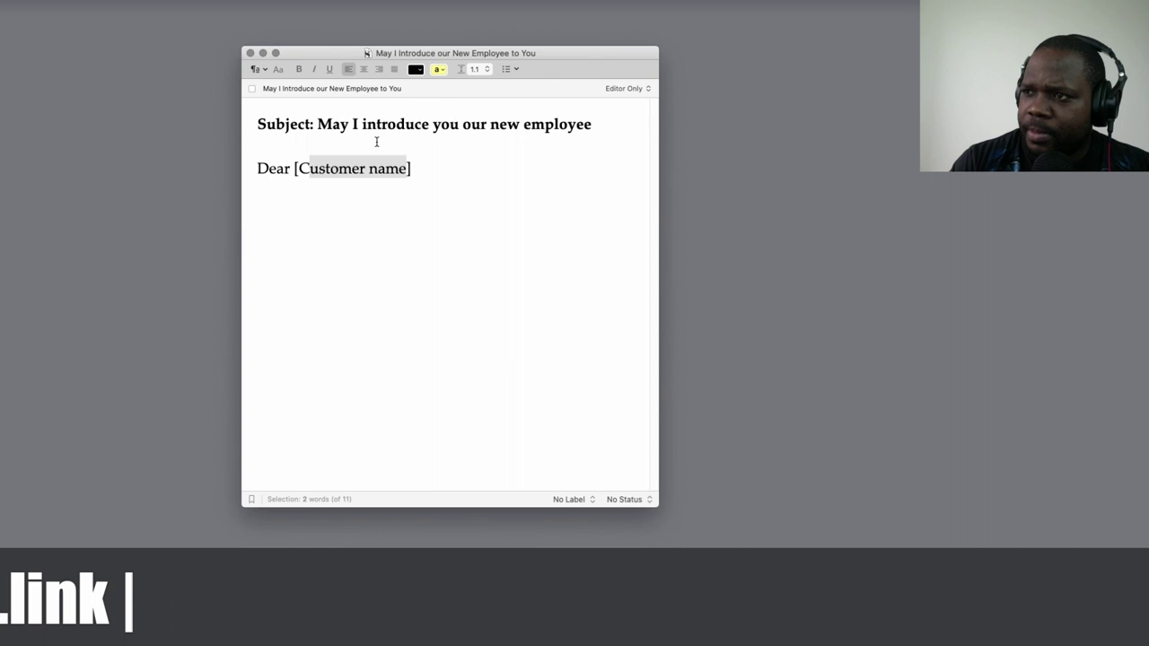
key("super+b")
key("Right")
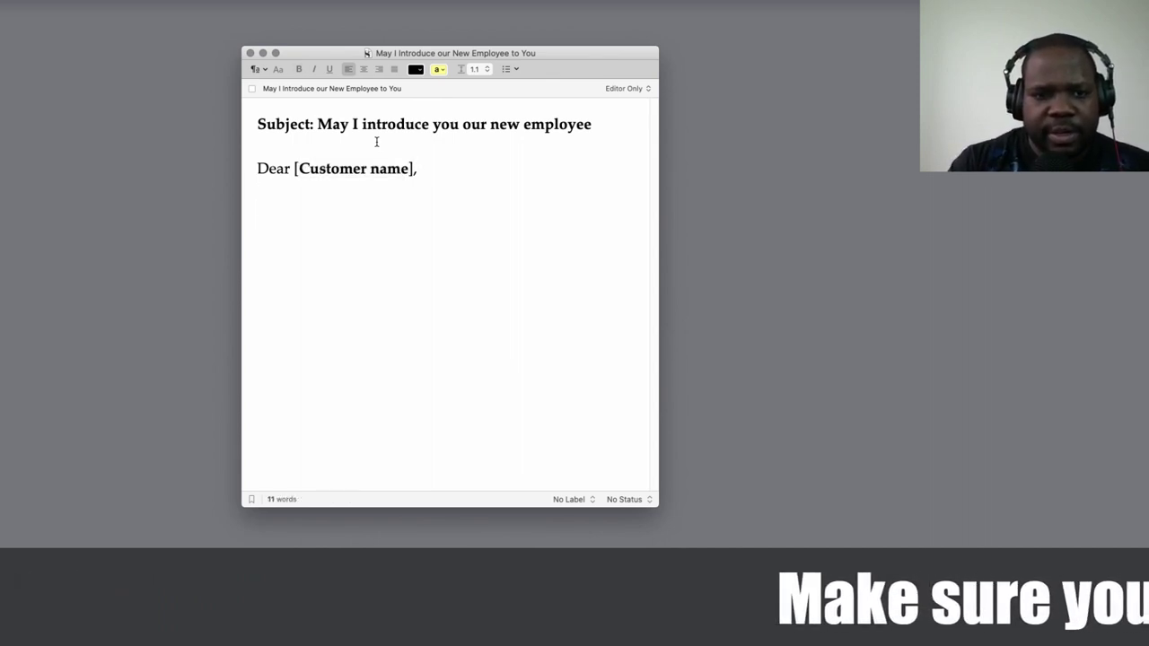
type("May")
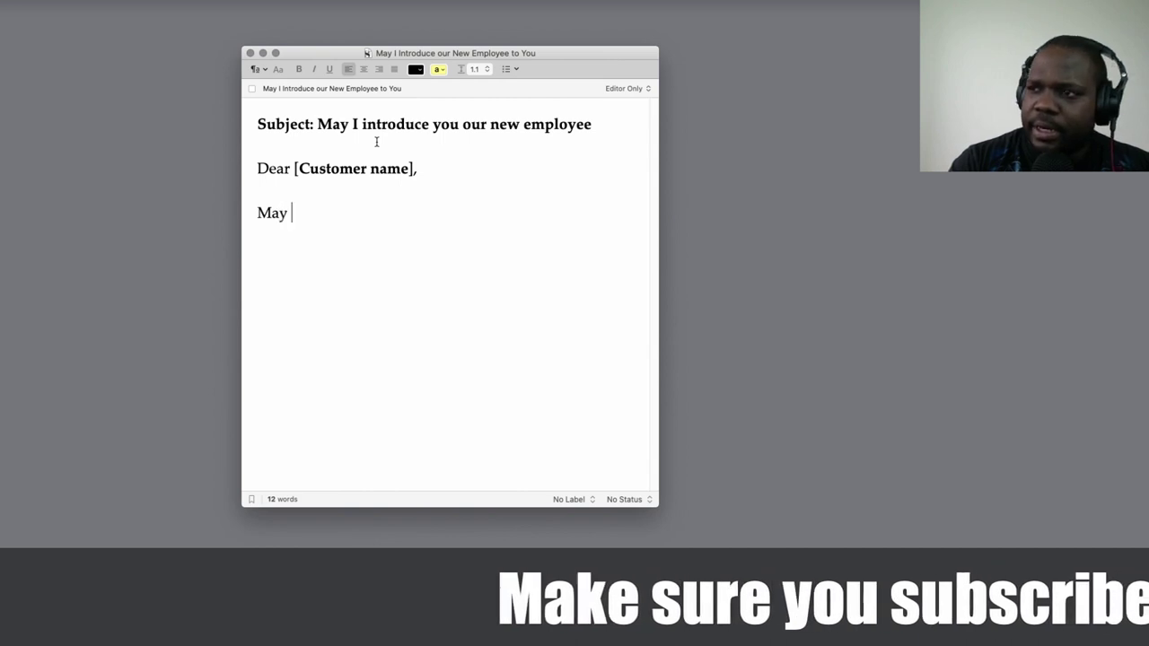
type(" I introdu")
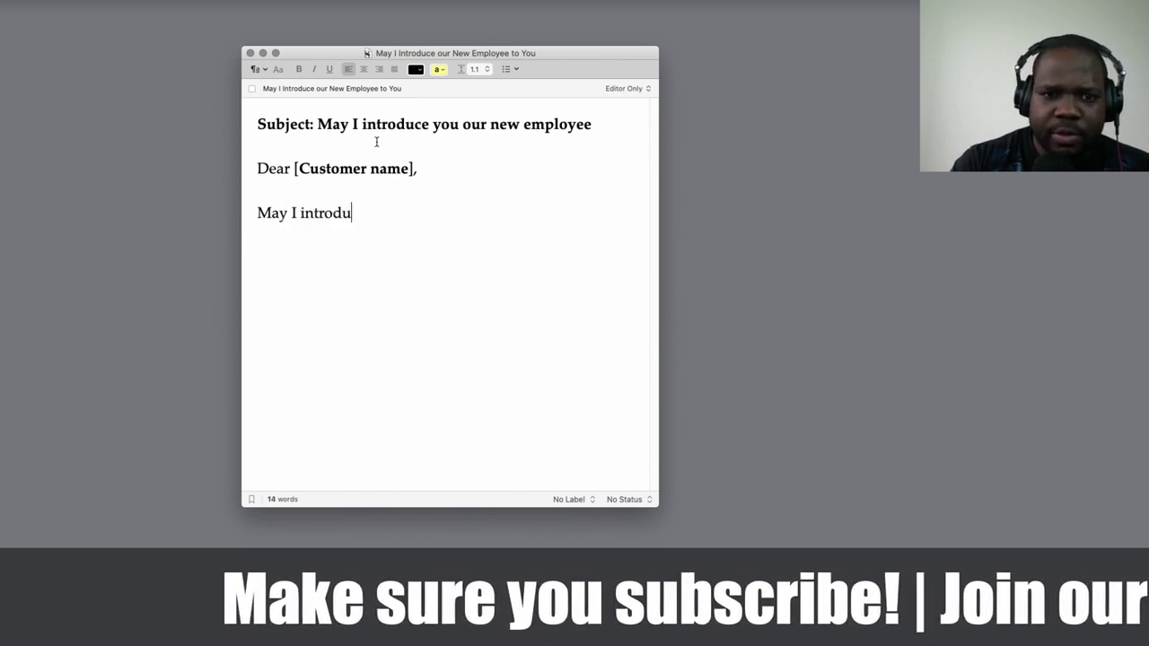
type("ce [")
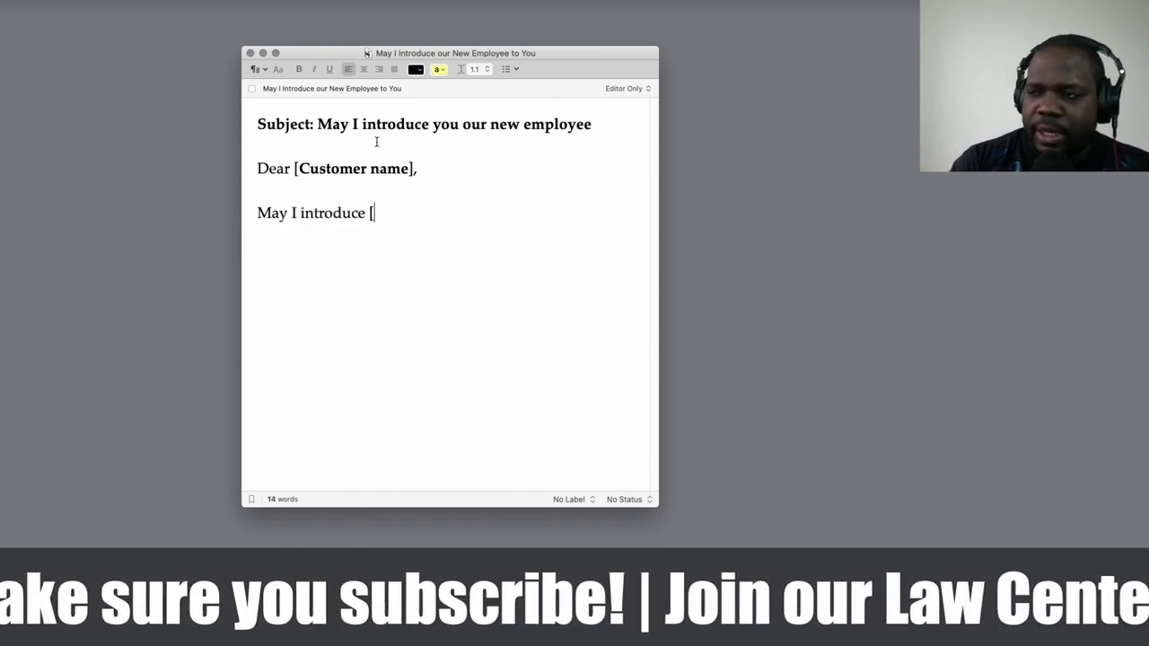
type("Name")
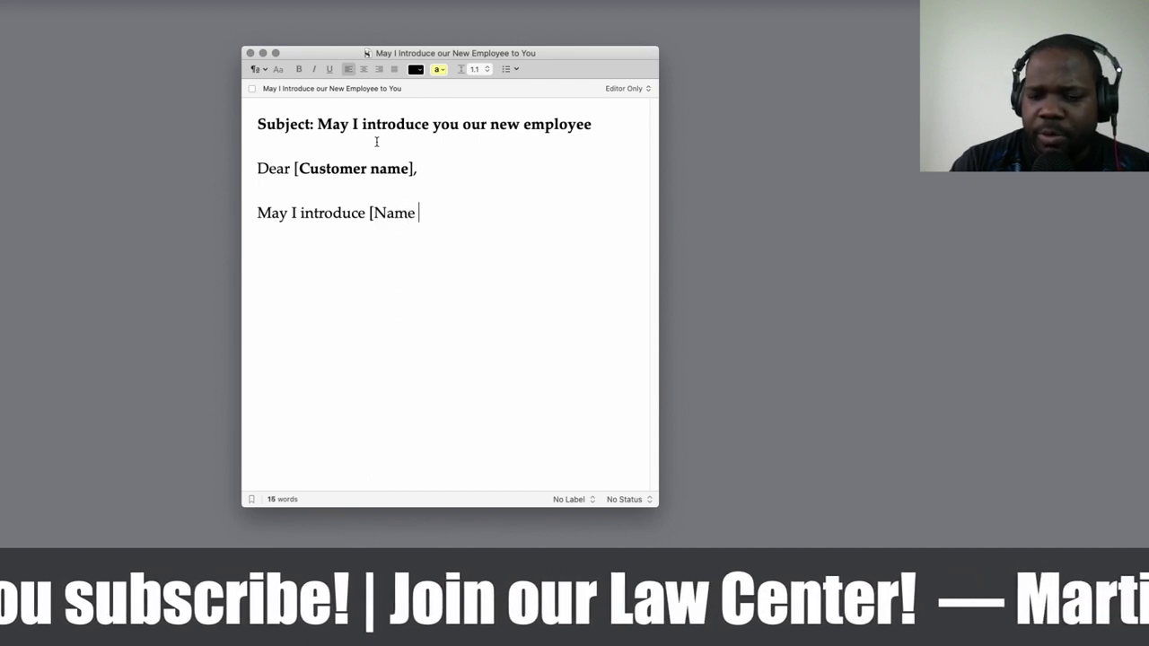
type(" ne")
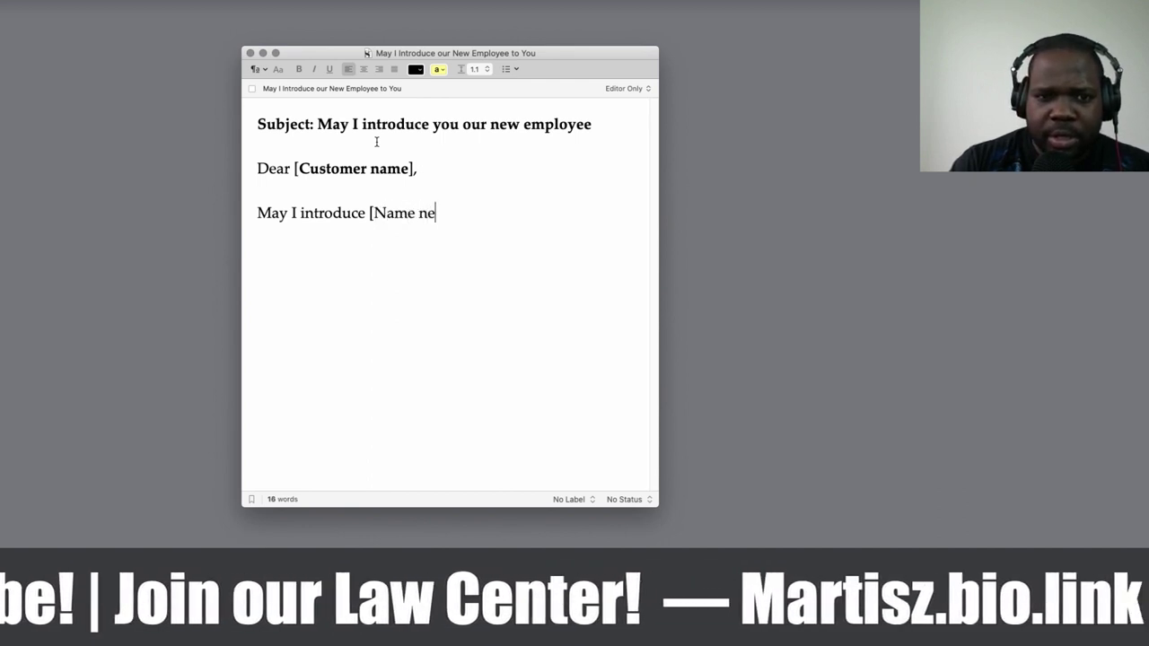
- Finish 'May I introduce [Name New Employee] to you?' with the name placeholder in bold
key("BackSpace")
key("BackSpace")
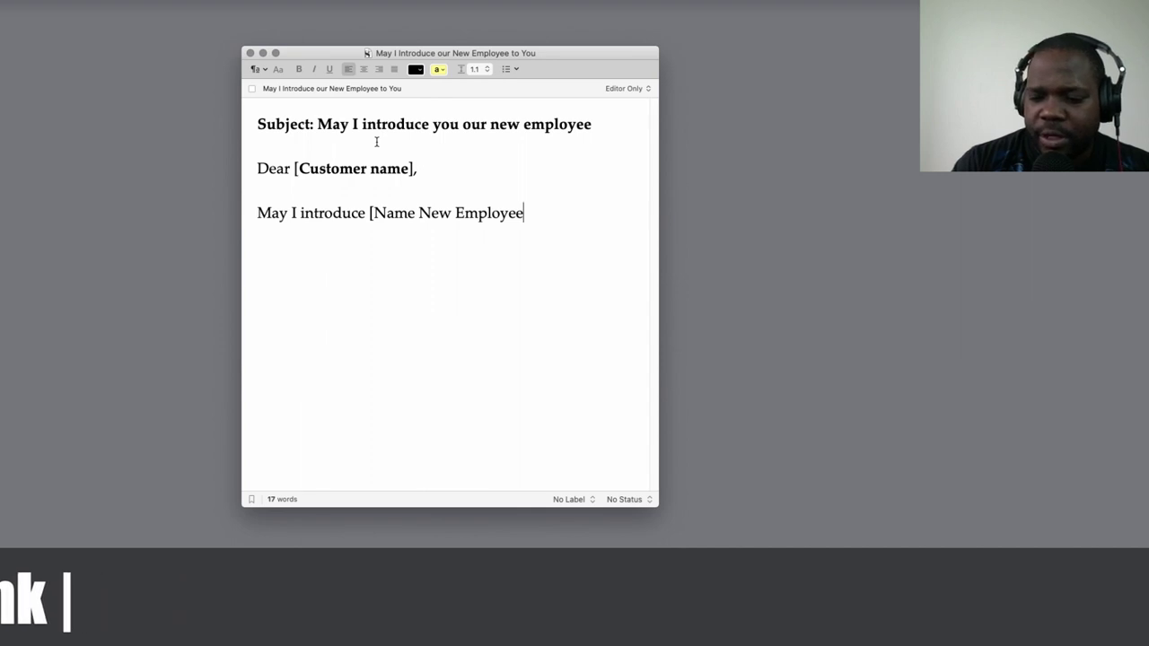
key("shift+Left")
key("shift+Left")
key("shift+Left")
key("shift+Left")
key("shift+Left")
key("shift+Left")
key("shift+Left")
key("shift+Left")
key("shift+Left")
key("shift+Left")
key("shift+Left")
key("shift+Left")
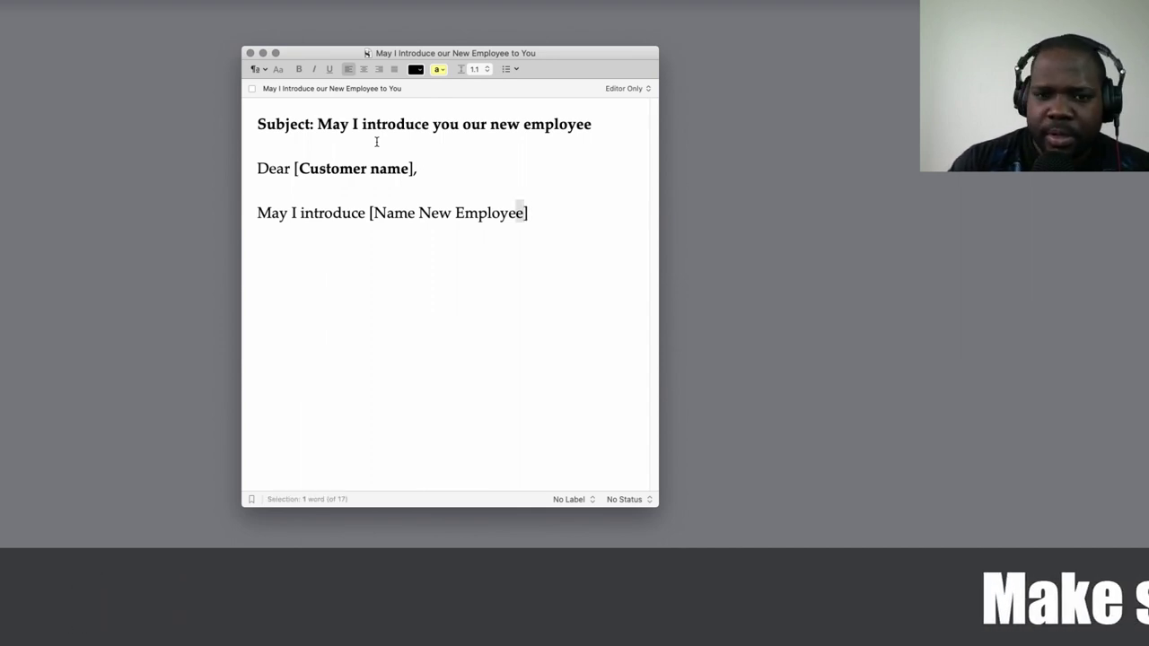
key("shift+Left")
key("shift+Left")
key("shift+Left")
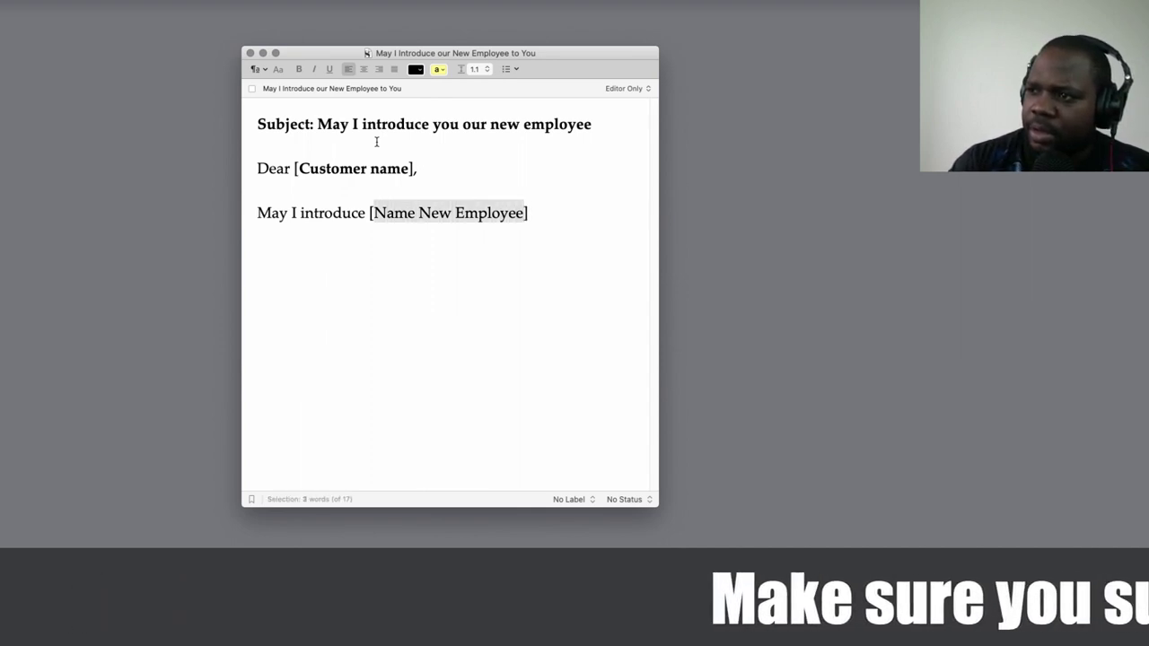
key("super+b")
key("Right")
key("Right")
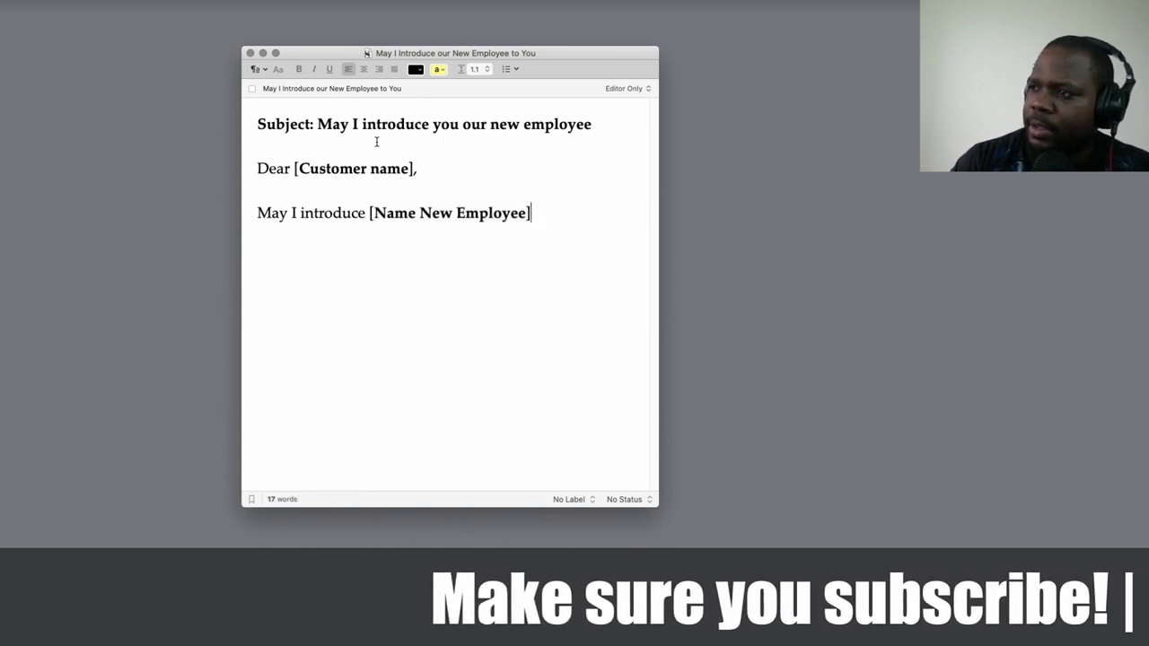
type("to y")
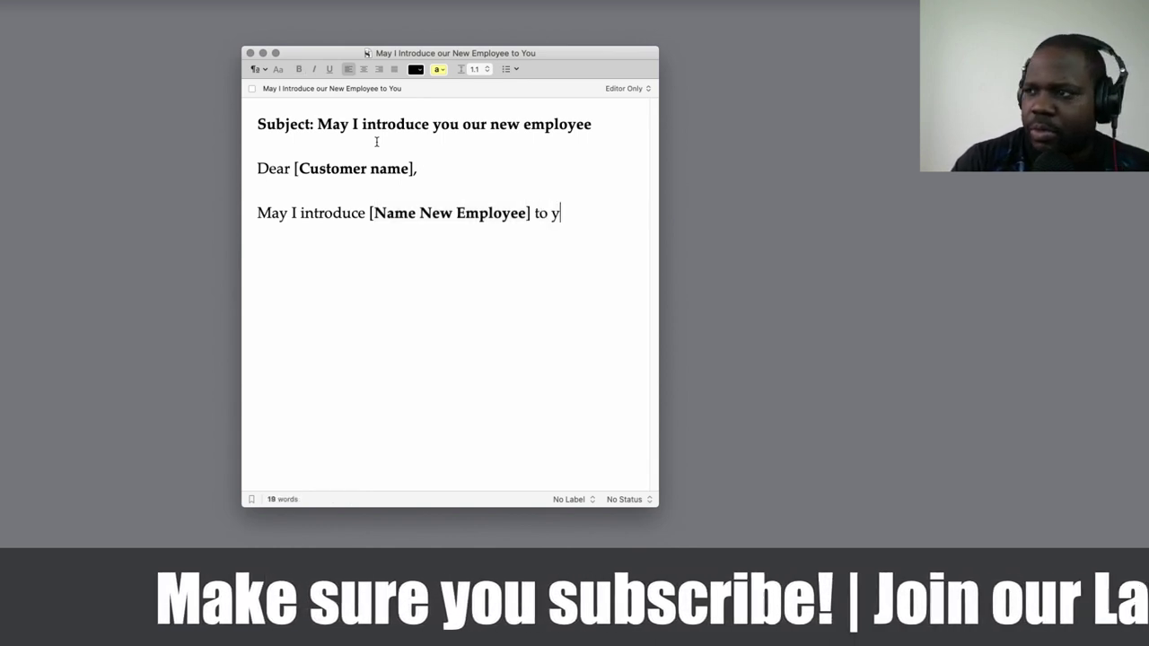
type("ou?")
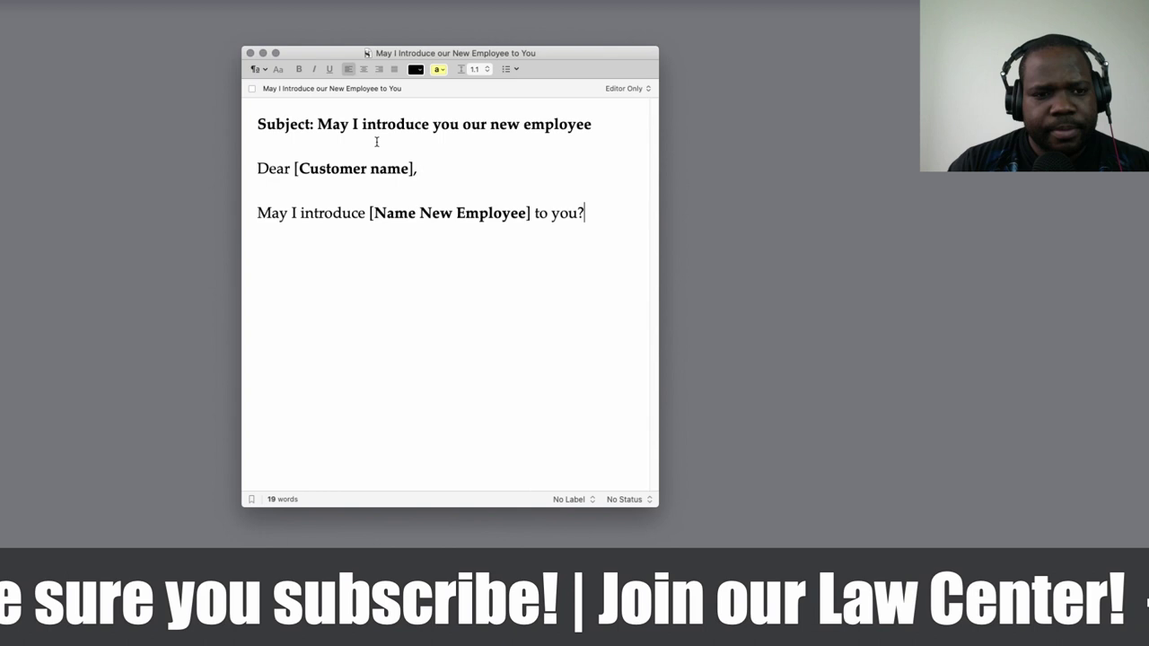
key("Return")
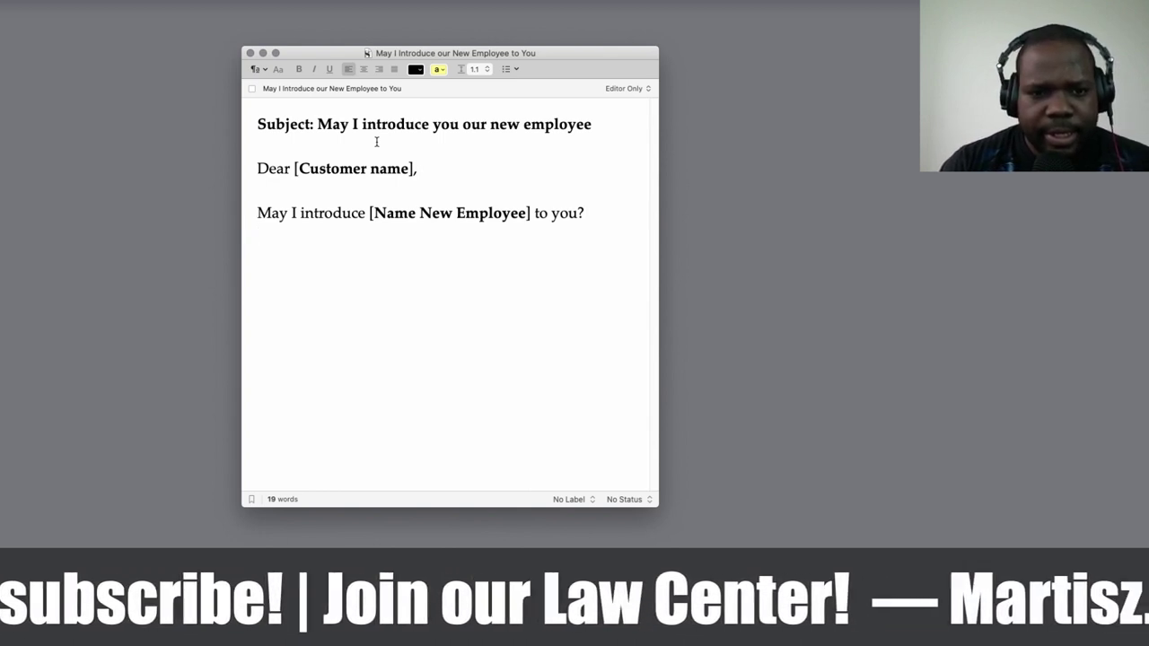
- Copy the '[Name New Employee]' placeholder onto the new line below
left_click(534, 213)
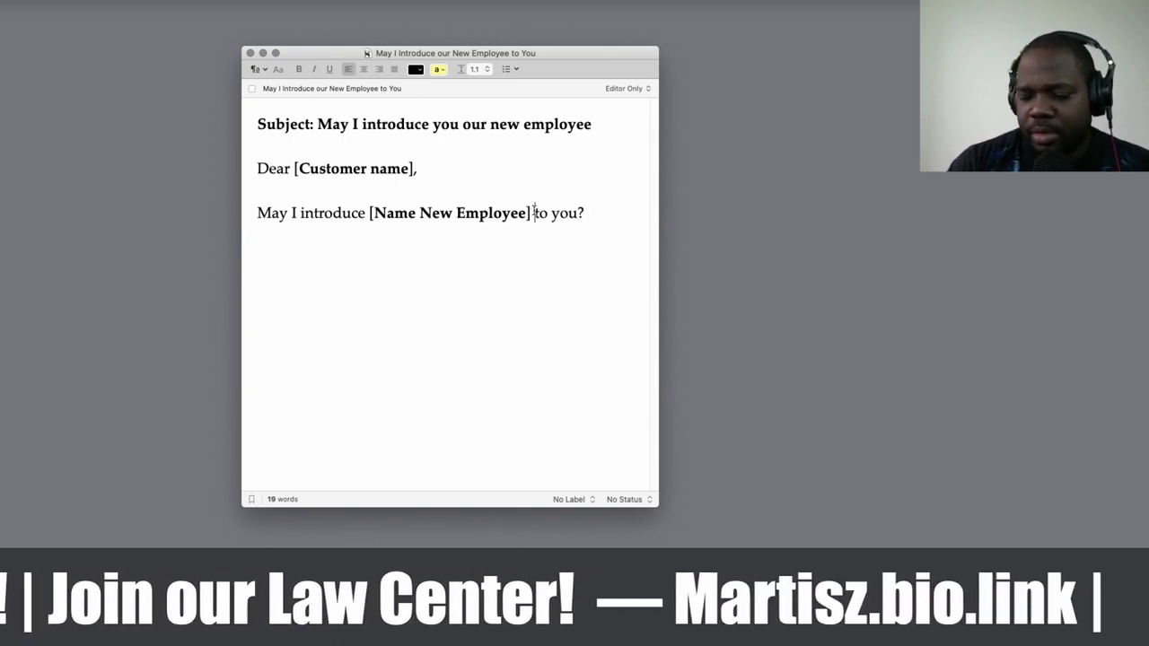
key("shift+alt+Left")
key("shift+alt+Left")
key("shift+alt+Left")
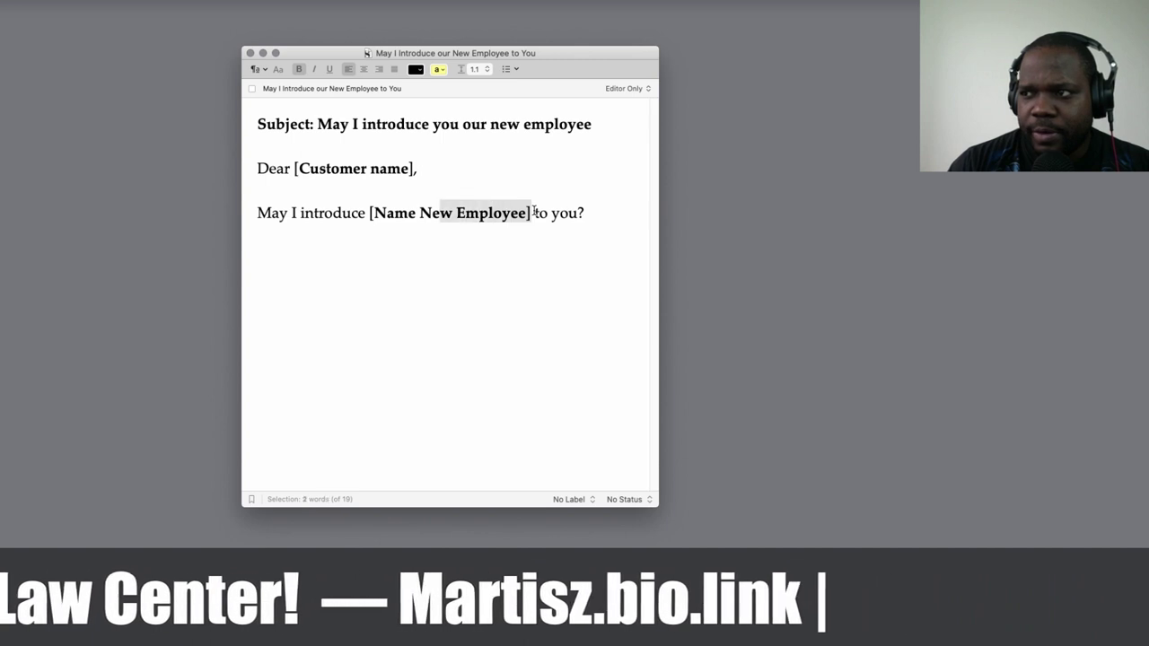
key("shift+Left")
key("super+c")
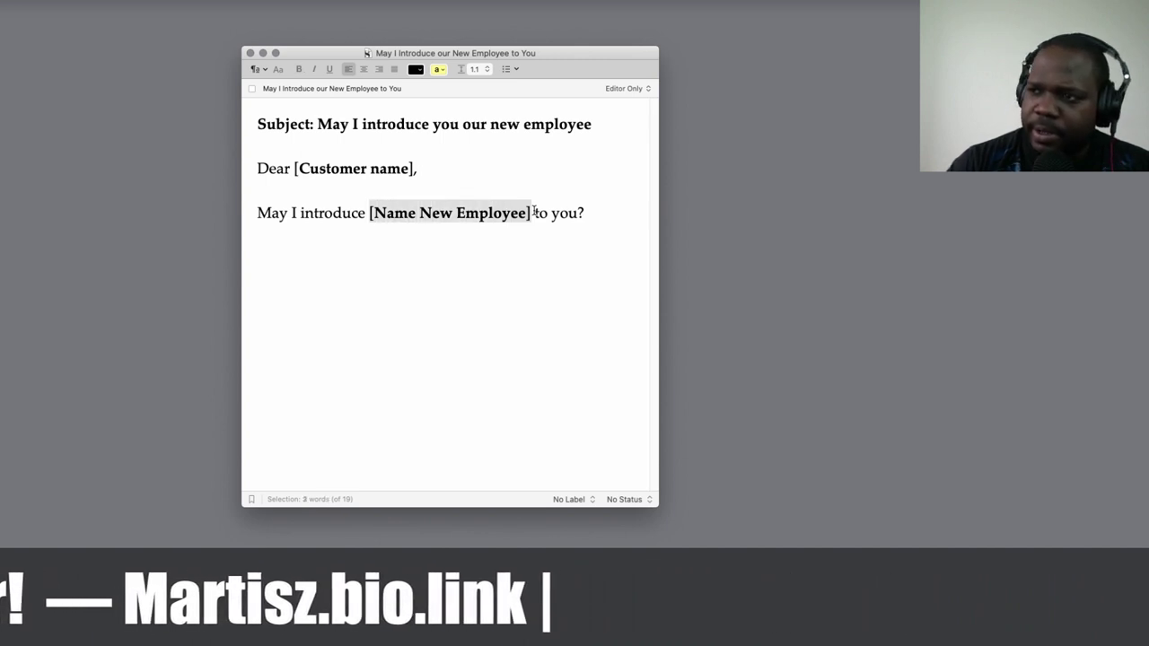
left_click(315, 243)
key("super+v")
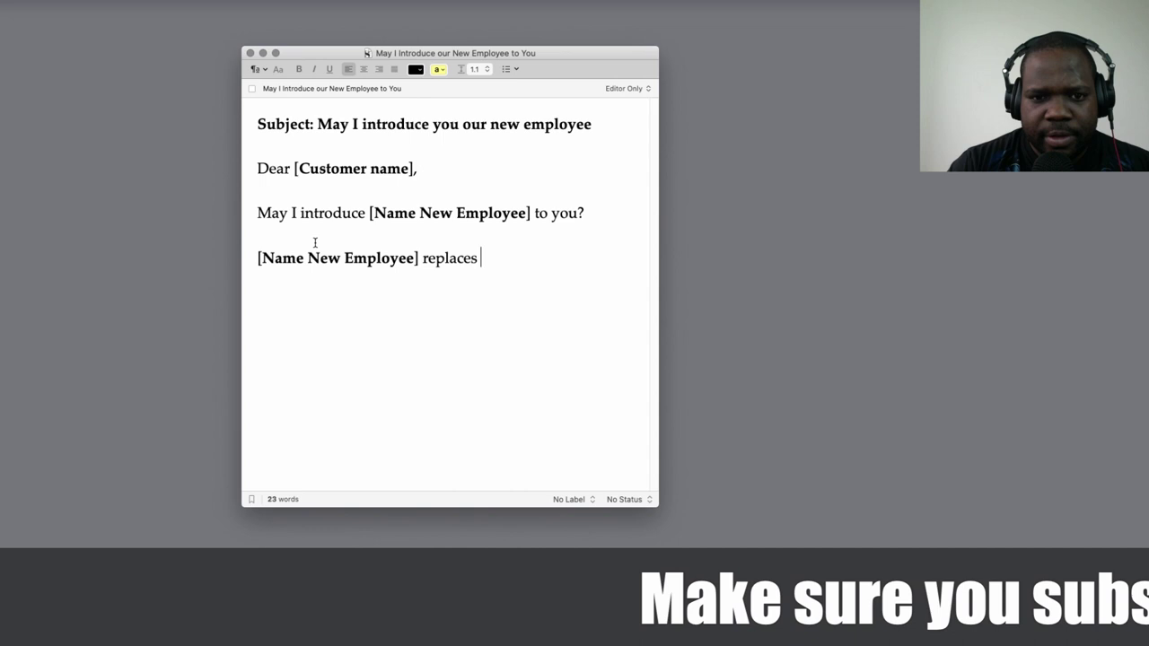
- Add '[Name old Employee]' after 'replaces' and type ', who has been given the'
key("super+v")
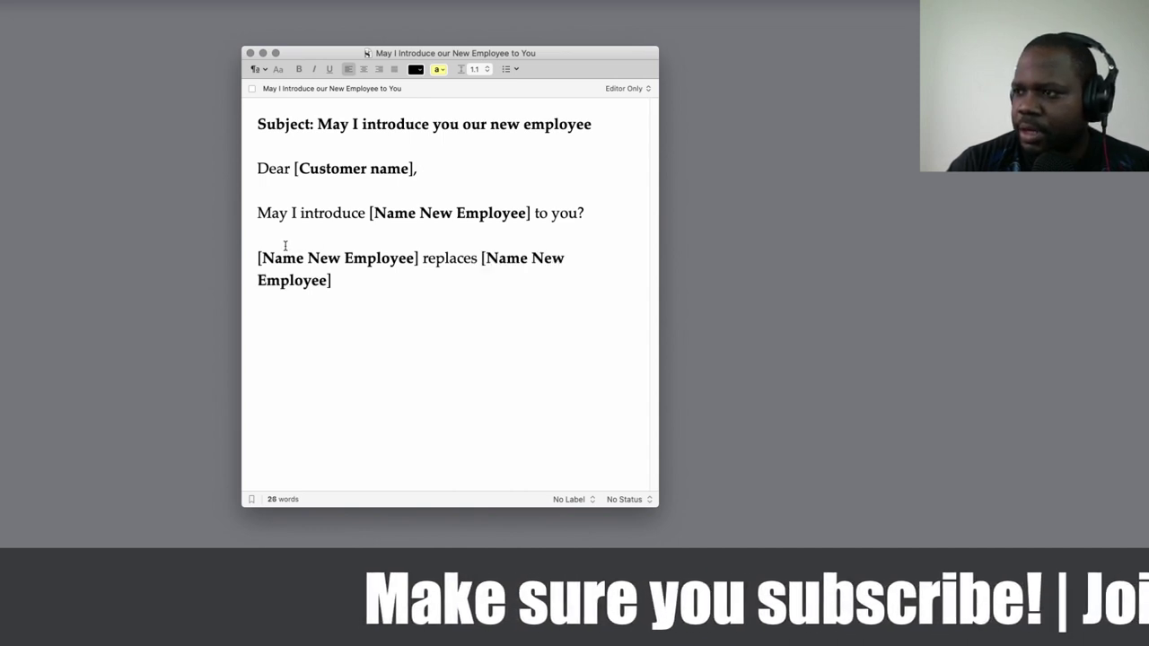
double_click(551, 258)
type("old")
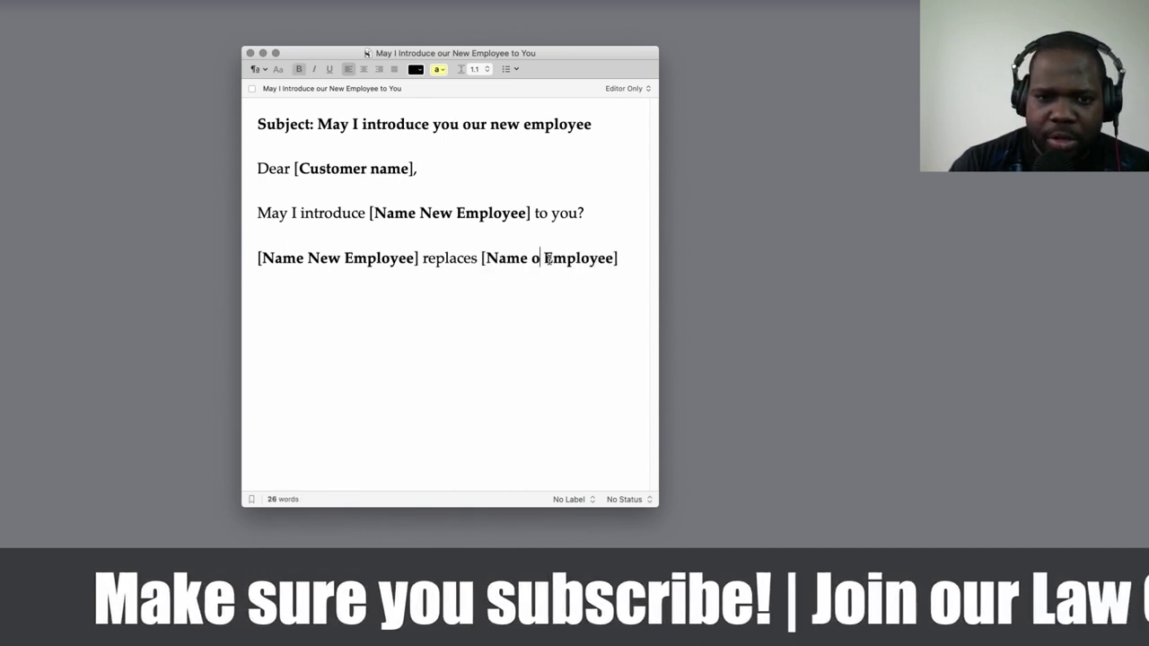
left_click(641, 258)
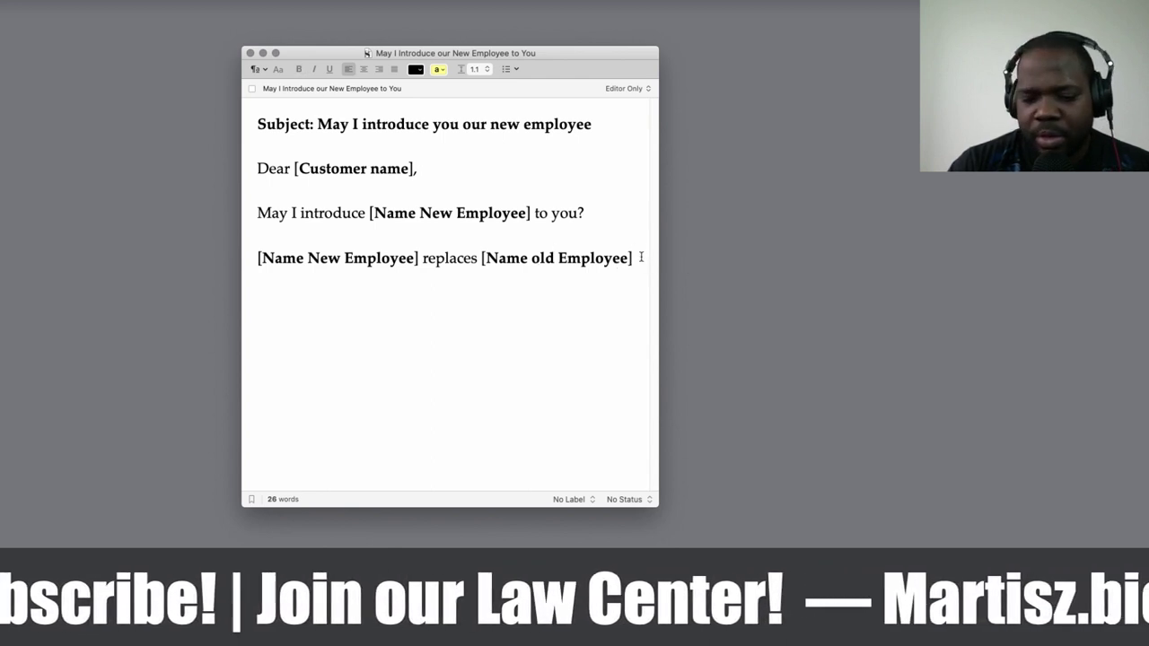
type(", who has be")
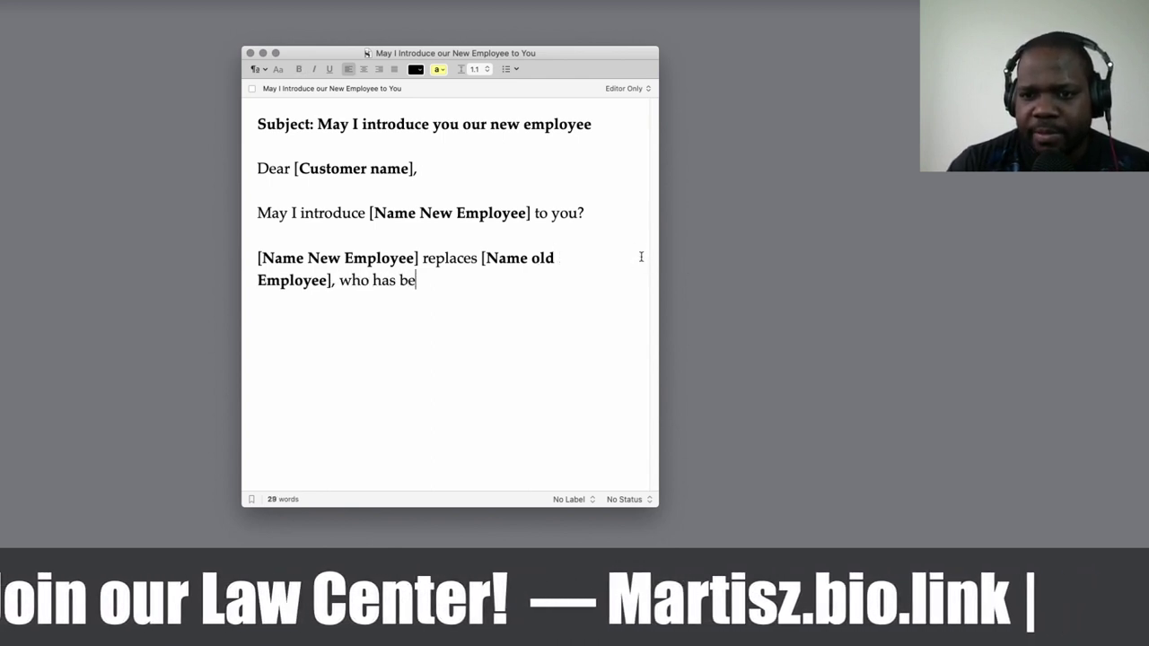
type("en given the job of")
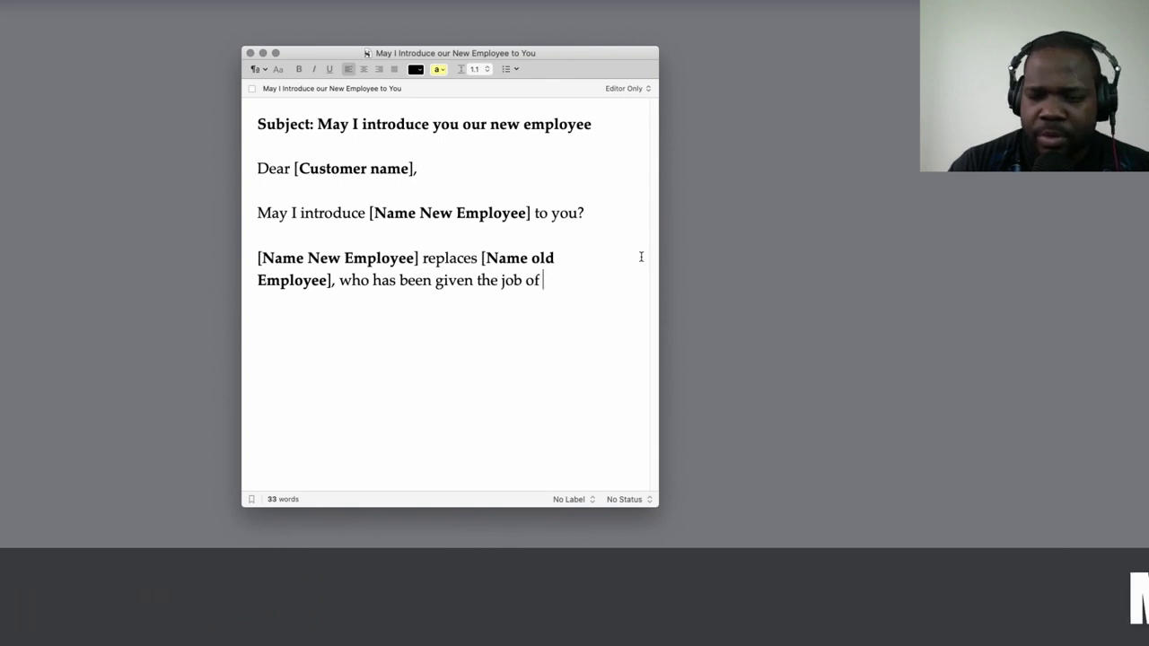
- Insert a bold '[Job title]' placeholder, then begin '. This change developed when [Reason'
key("super+v")
key("Left")
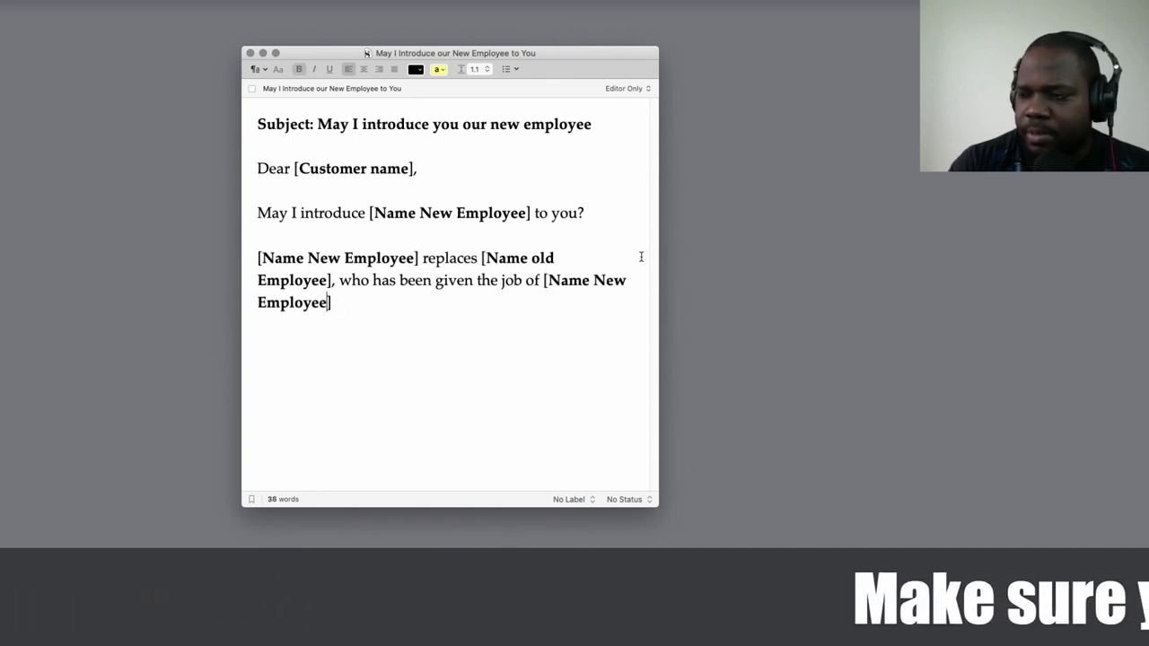
key("BackSpace")
key("BackSpace")
key("BackSpace")
key("BackSpace")
key("BackSpace")
key("BackSpace")
key("BackSpace")
key("BackSpace")
key("BackSpace")
key("BackSpace")
key("BackSpace")
key("BackSpace")
key("BackSpace")
key("BackSpace")
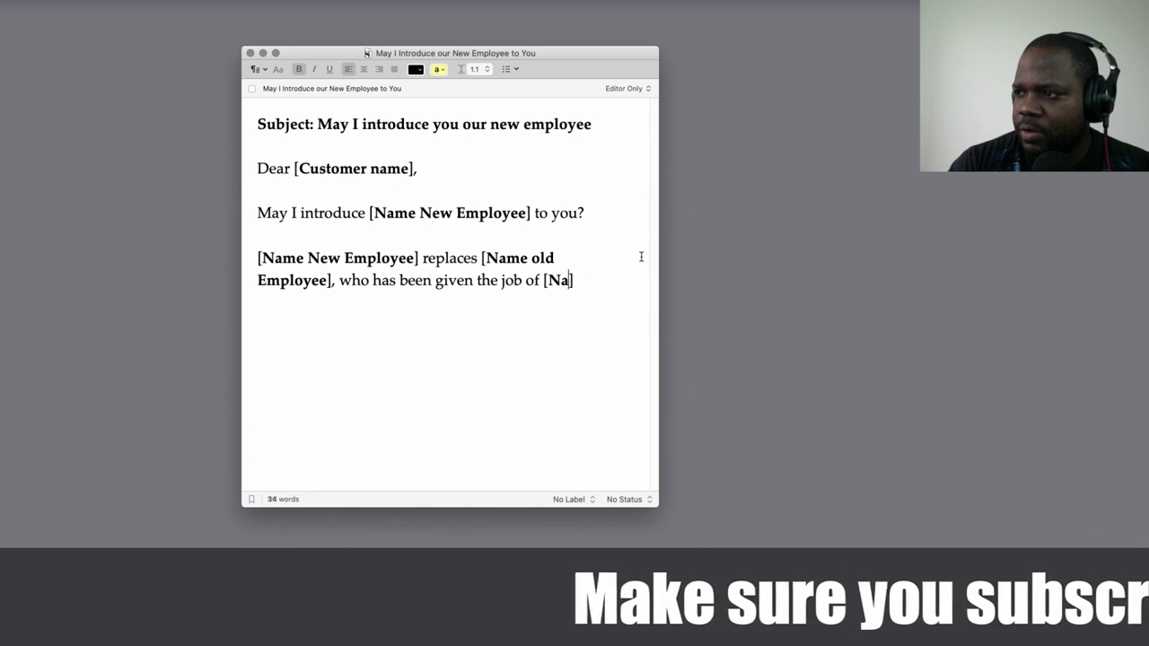
type("Job titile")
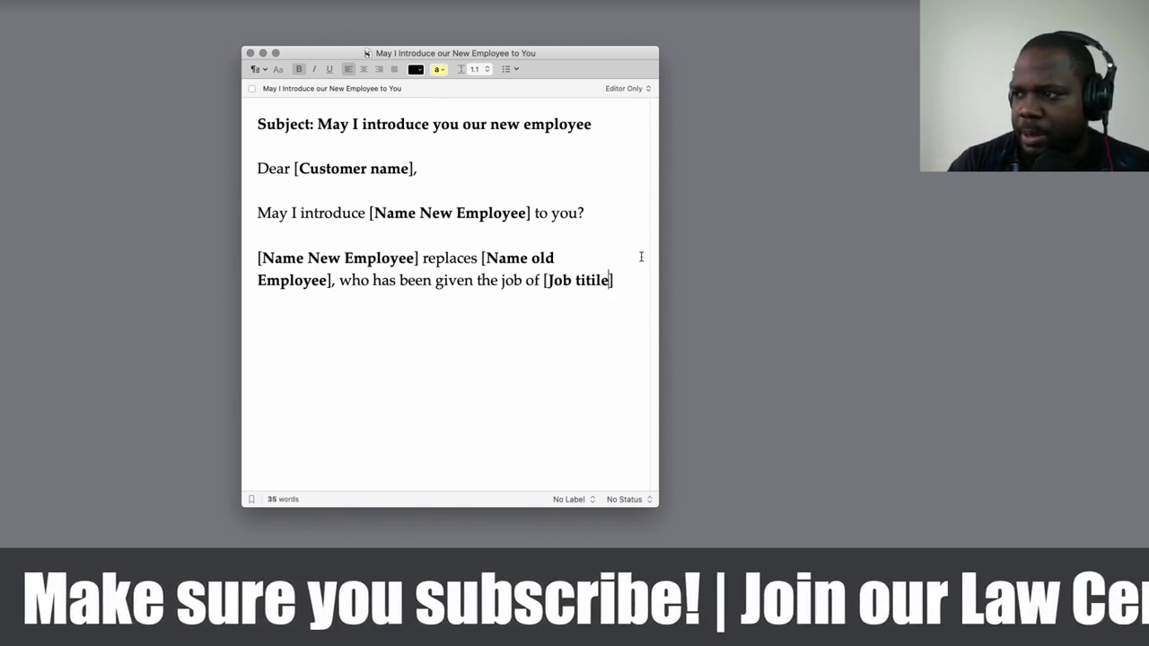
key("BackSpace")
key("BackSpace")
key("BackSpace")
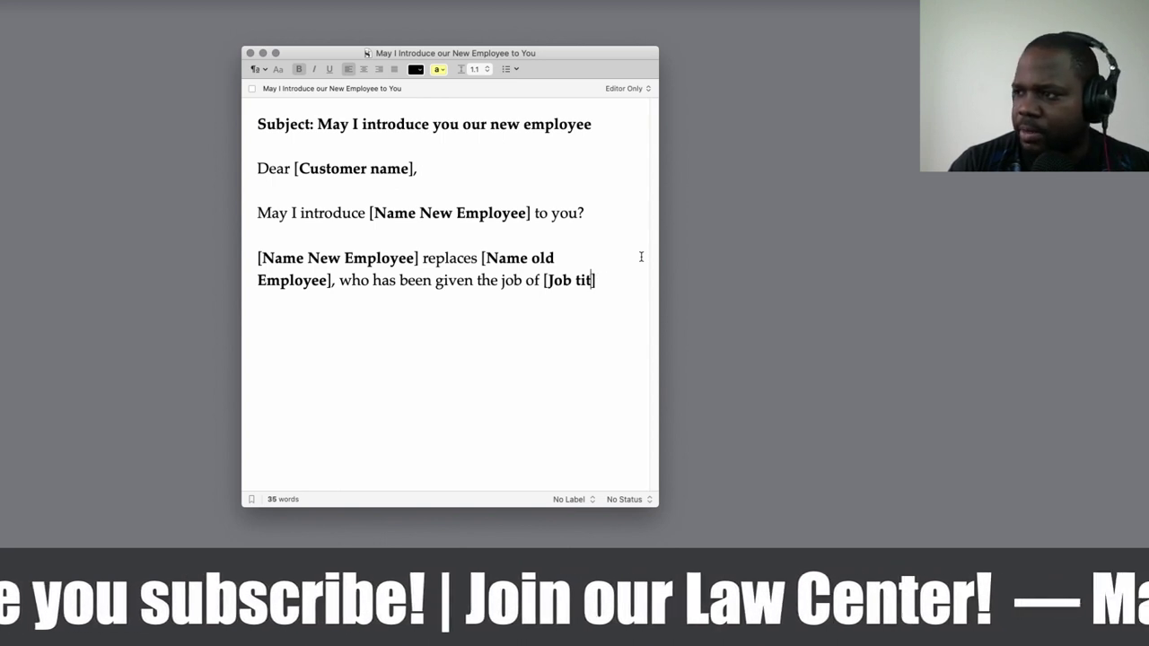
type("le")
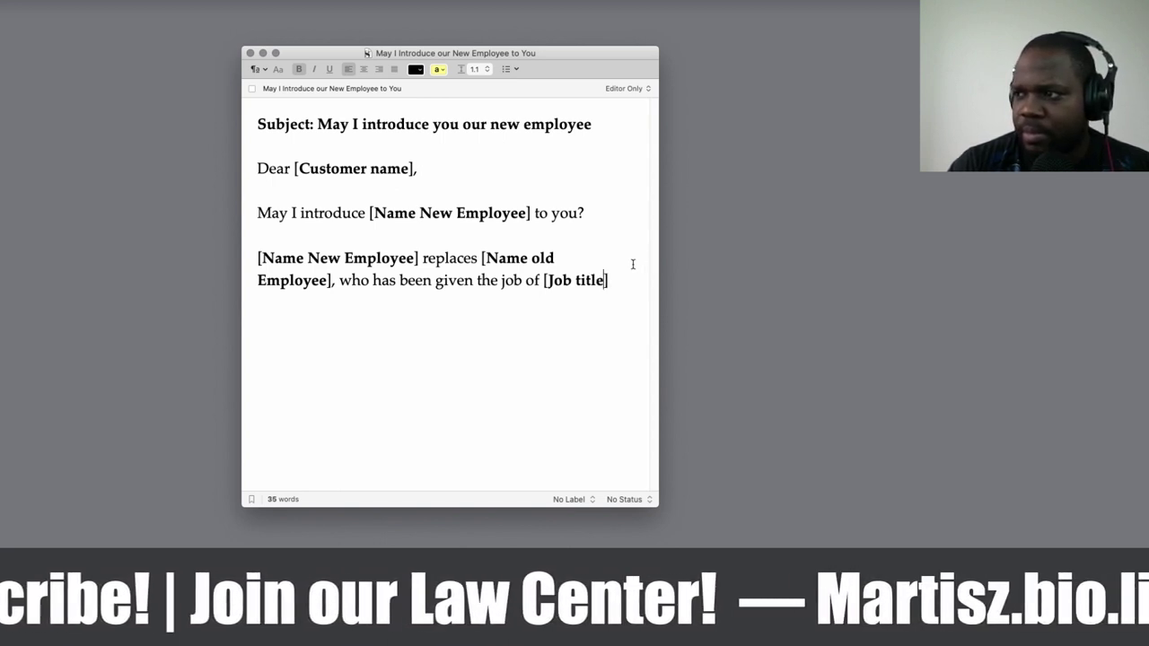
left_click(626, 280)
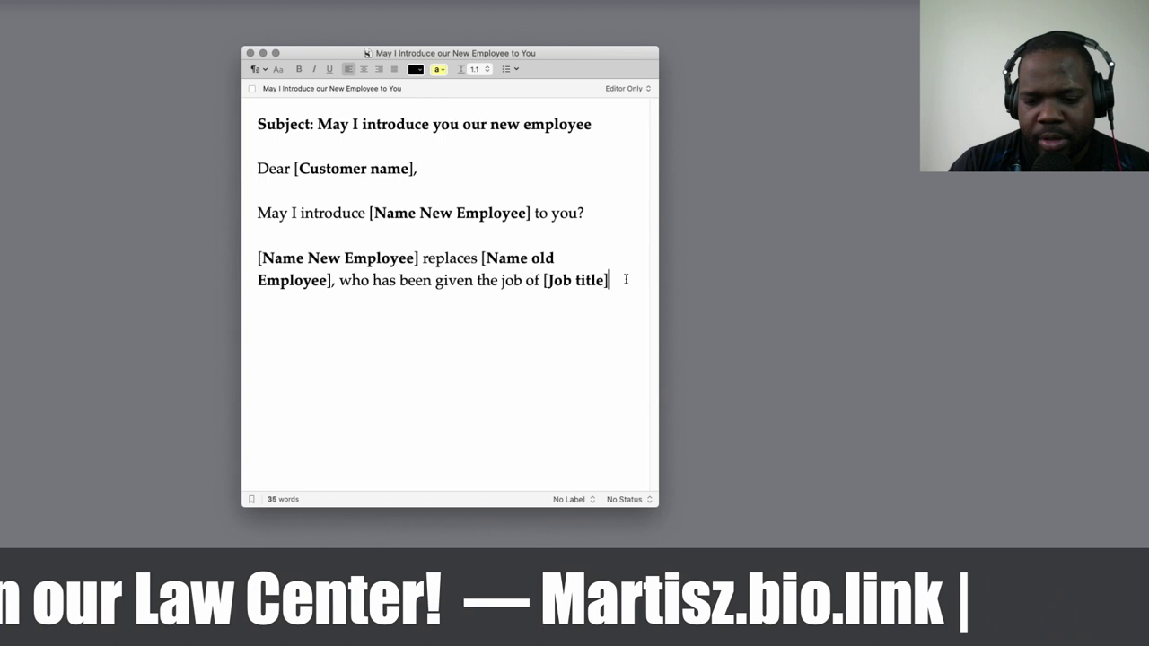
type(". This change developed when [Reason")
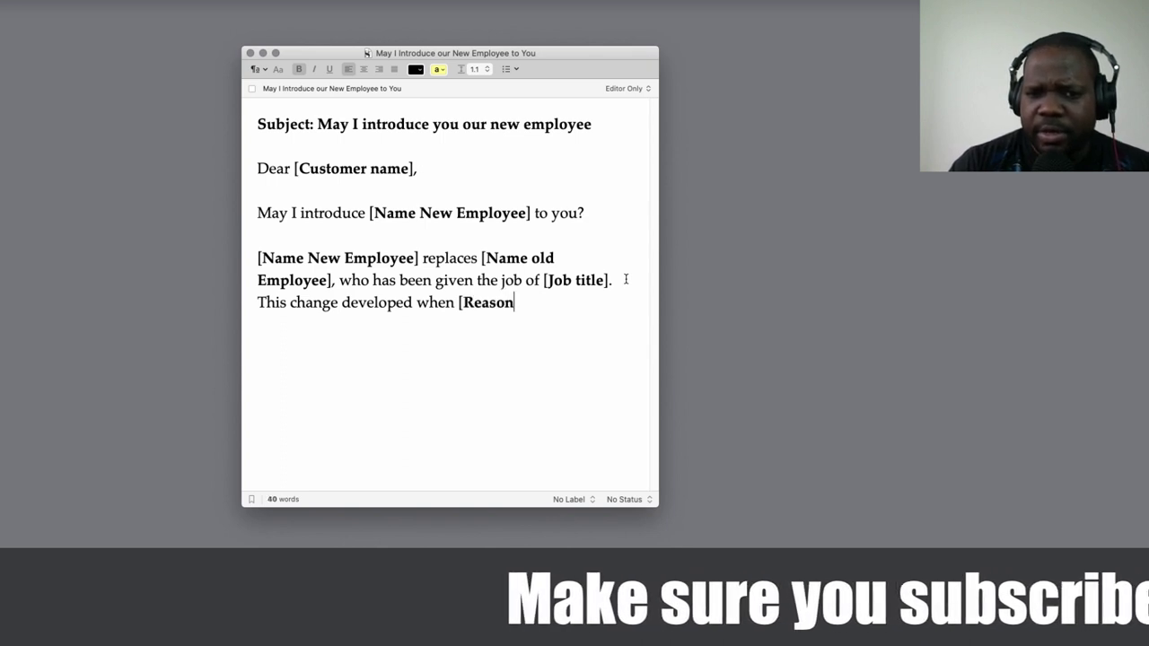
- Complete '[Reasons]' and add ', and [he/she]' after it
type("s")
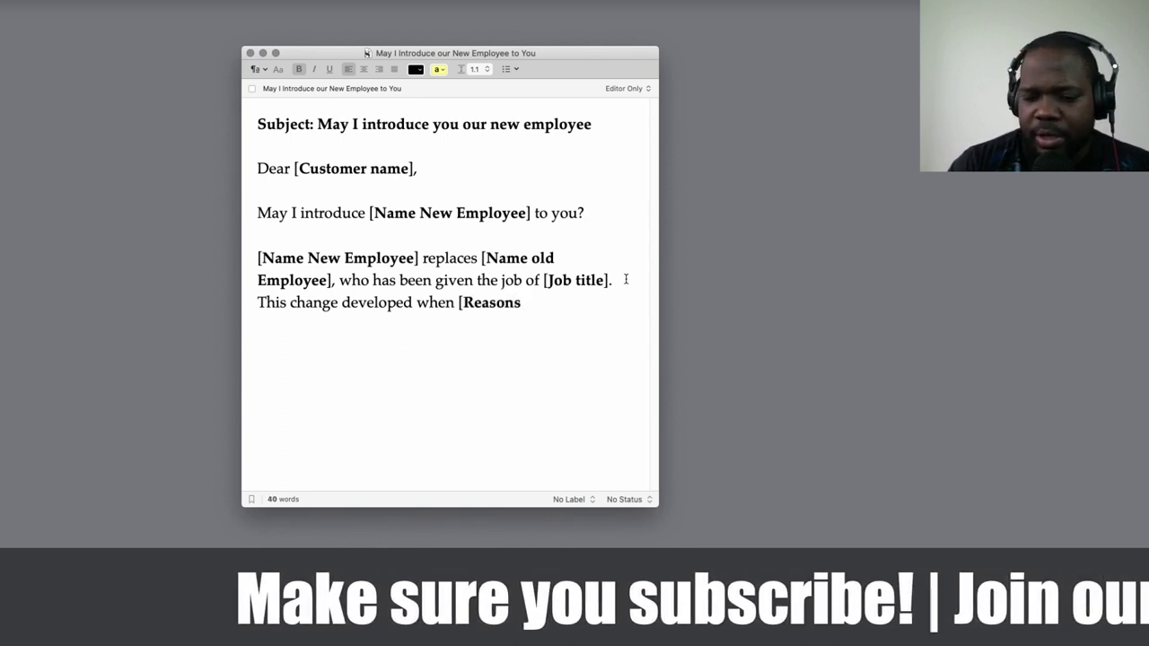
type("]")
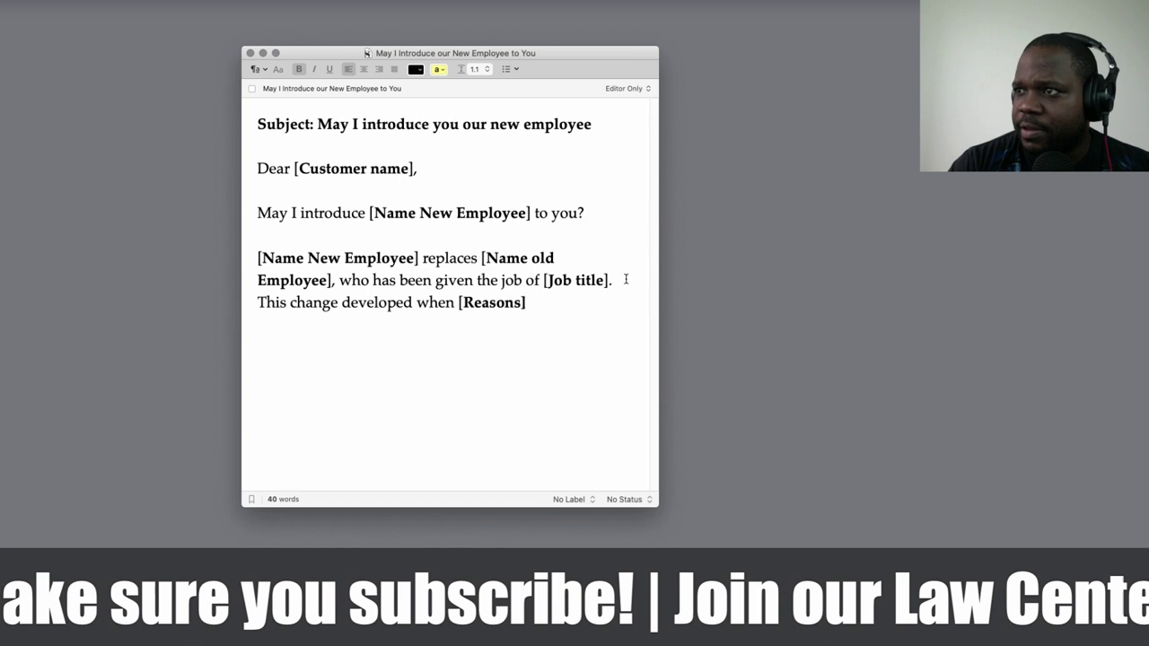
key("BackSpace")
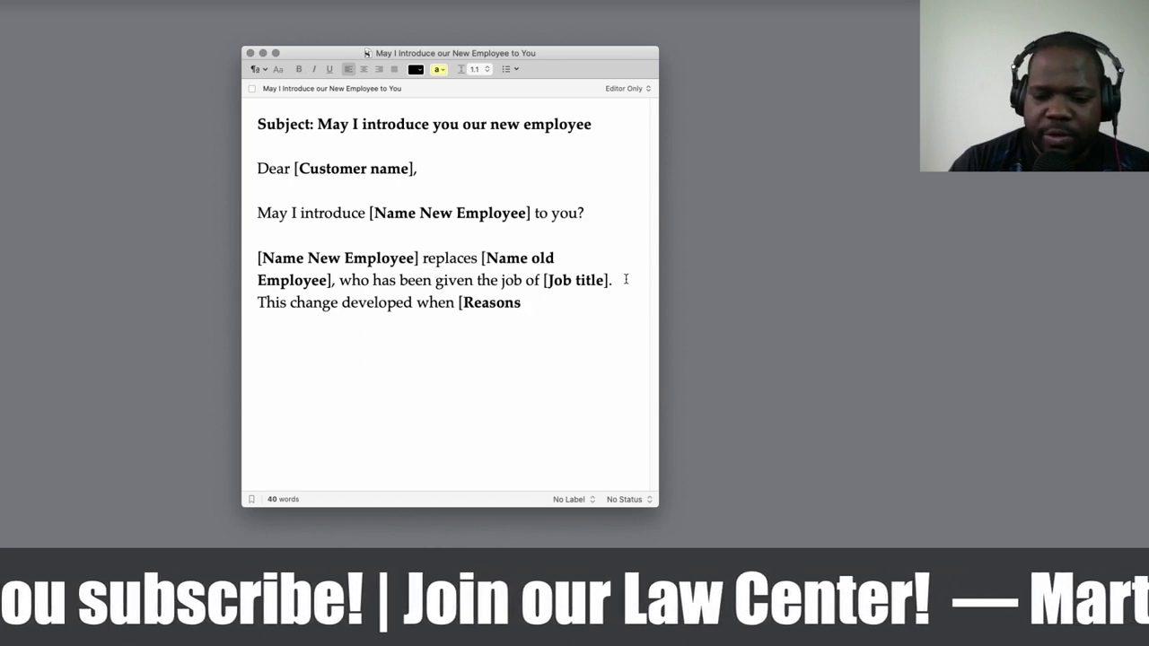
type("]")
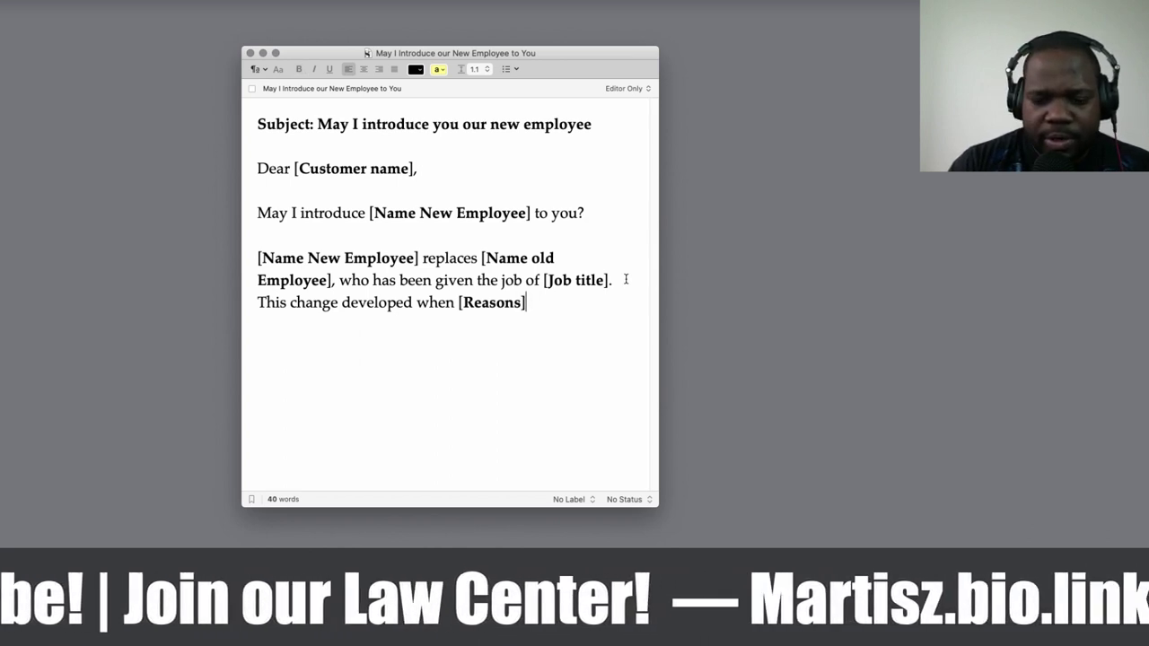
type(", and he")
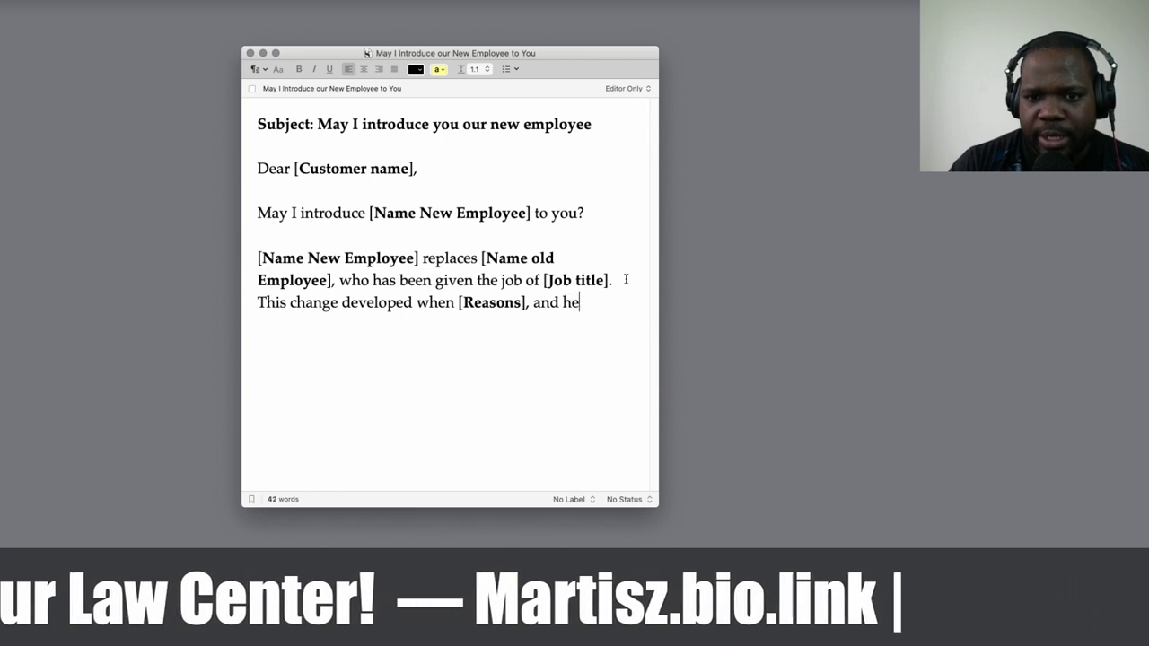
key("BackSpace")
key("BackSpace")
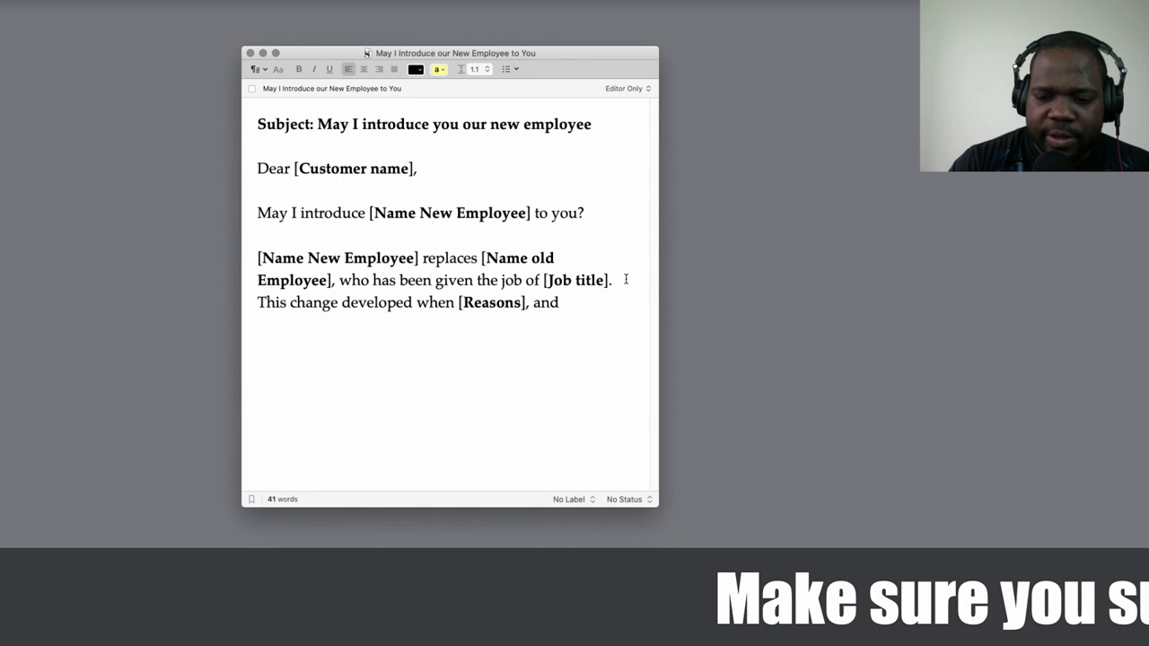
type("h")
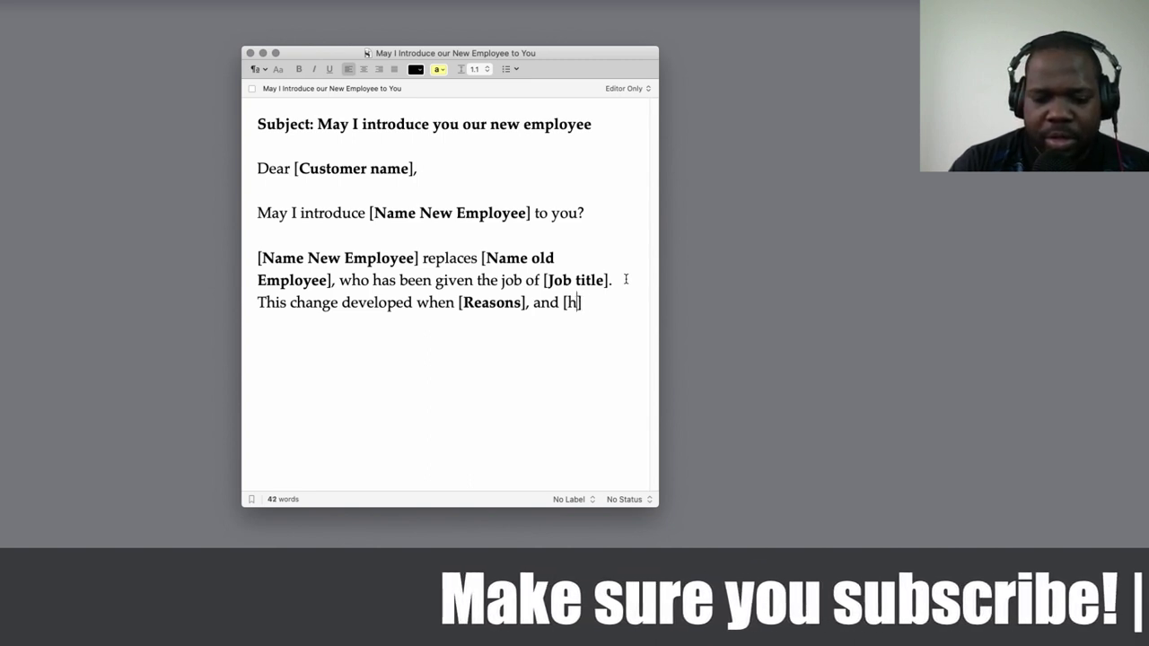
key("BackSpace")
key("BackSpace")
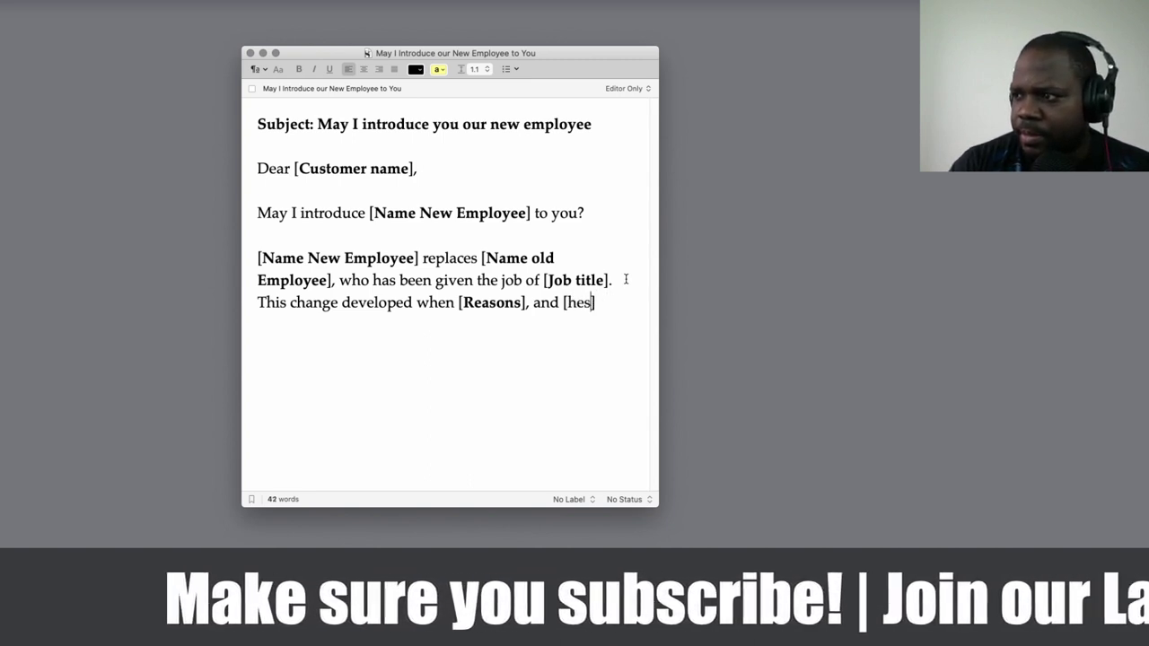
type("she")
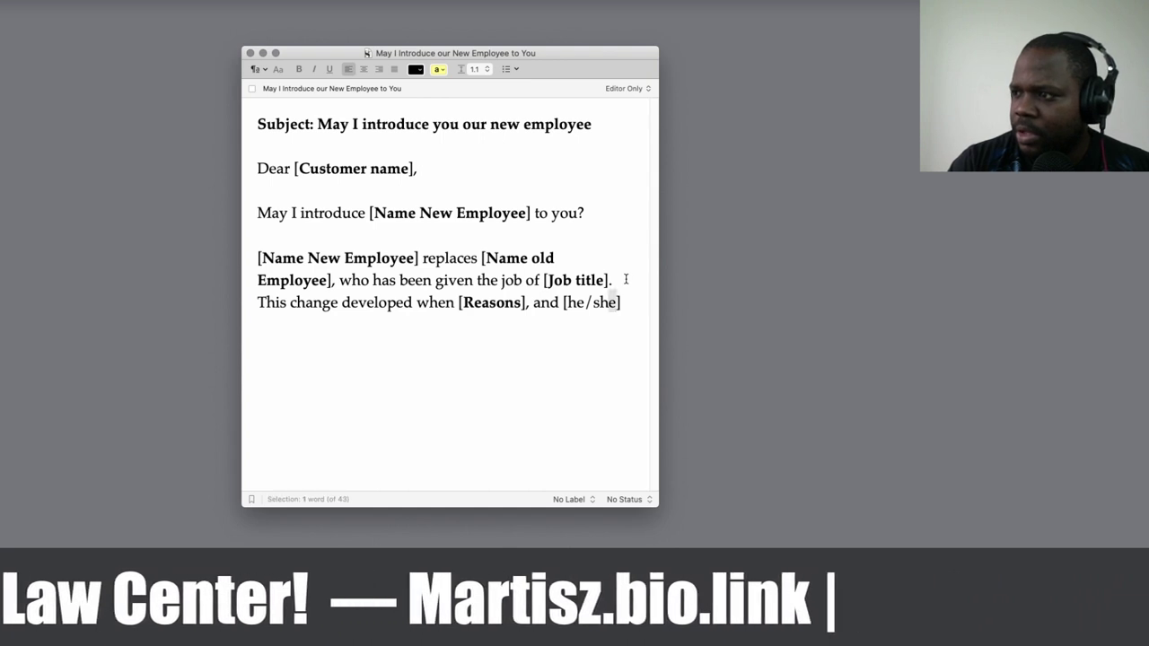
- Bold 'he/she' and end the sentence with 'found it necessary to stay closer to home.'
key("shift+Left")
key("shift+Left")
key("shift+Left")
key("shift+Left")
key("shift+Left")
key("shift+Left")
key("super+b")
key("Right")
key("Right")
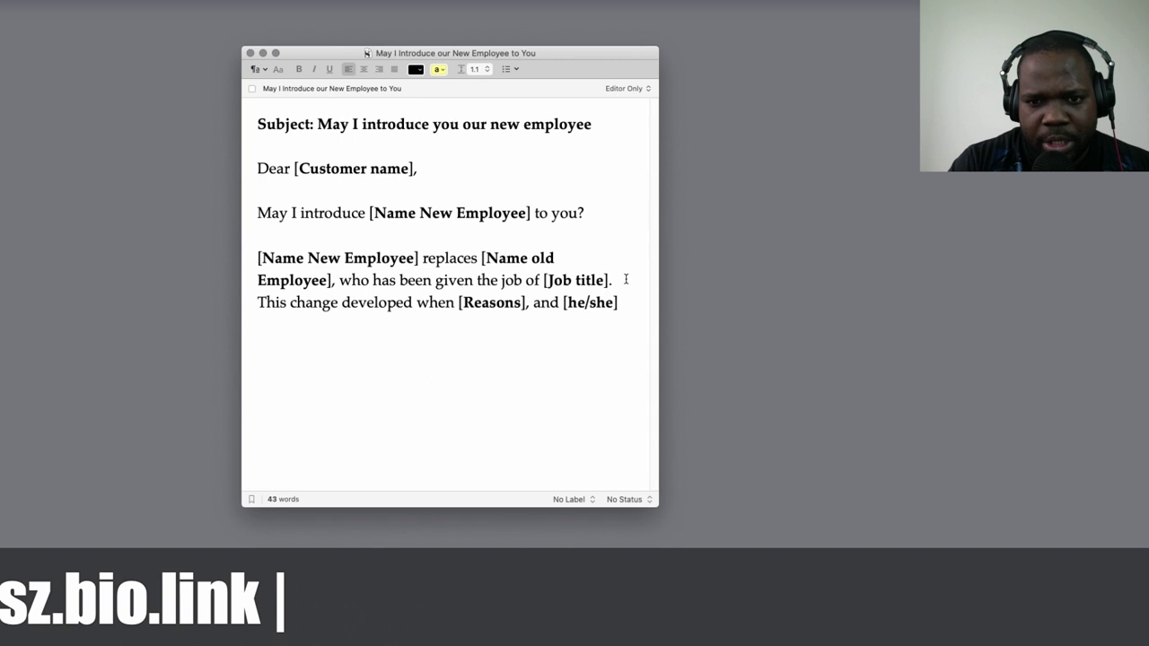
type("found it n")
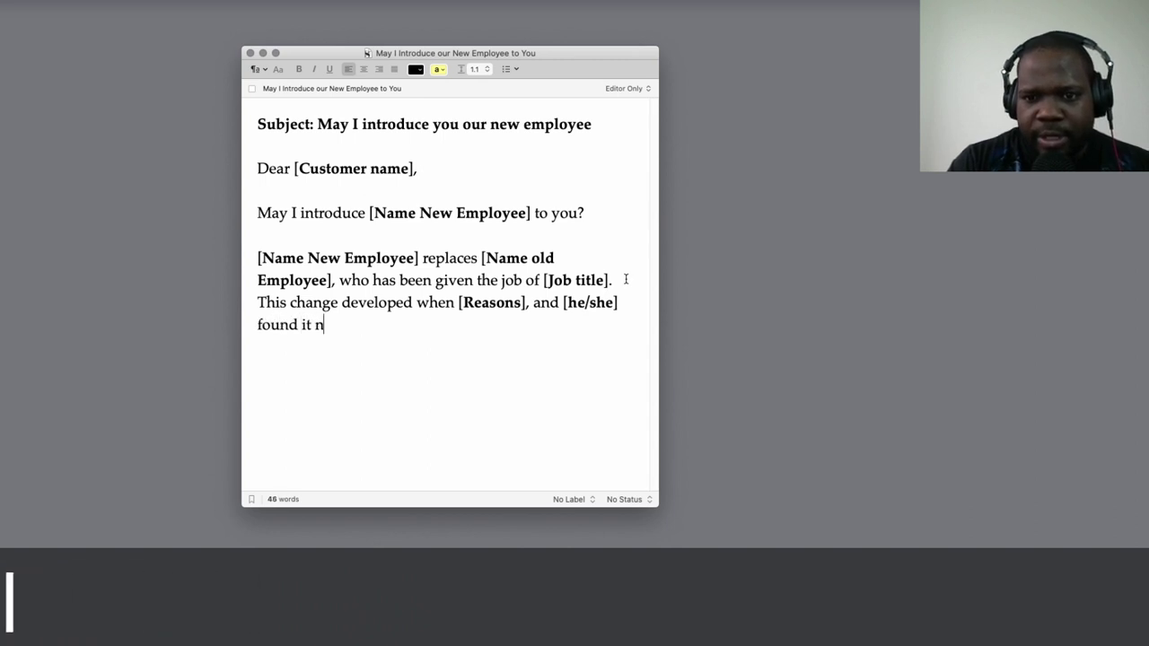
type("ecessary to stay")
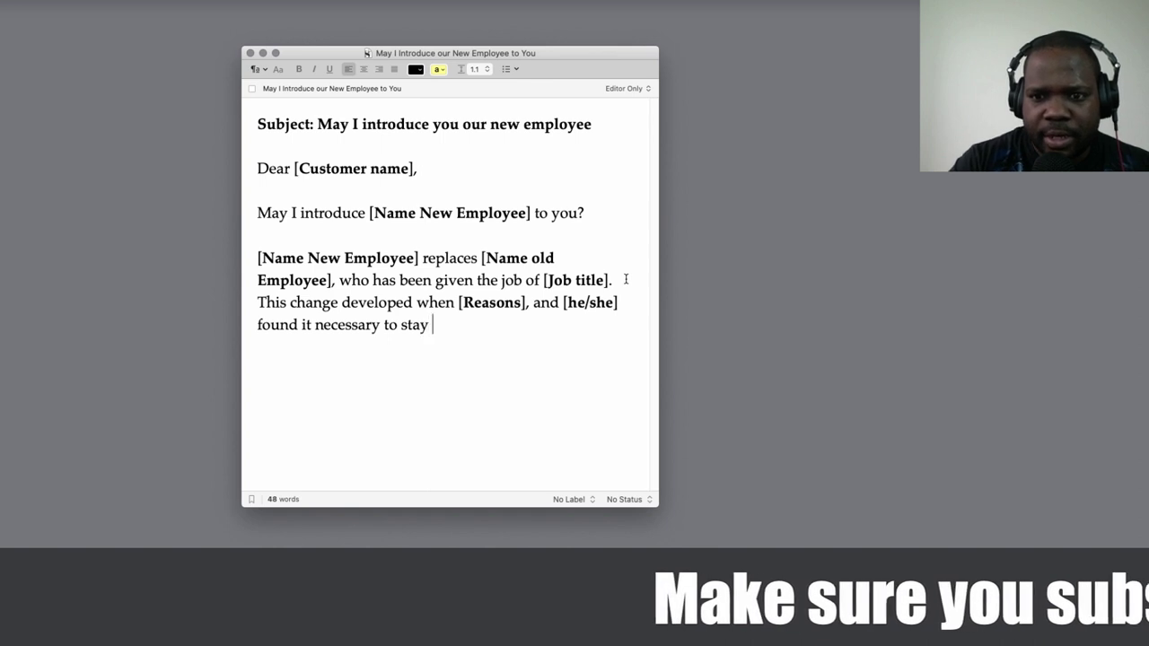
type(" clos")
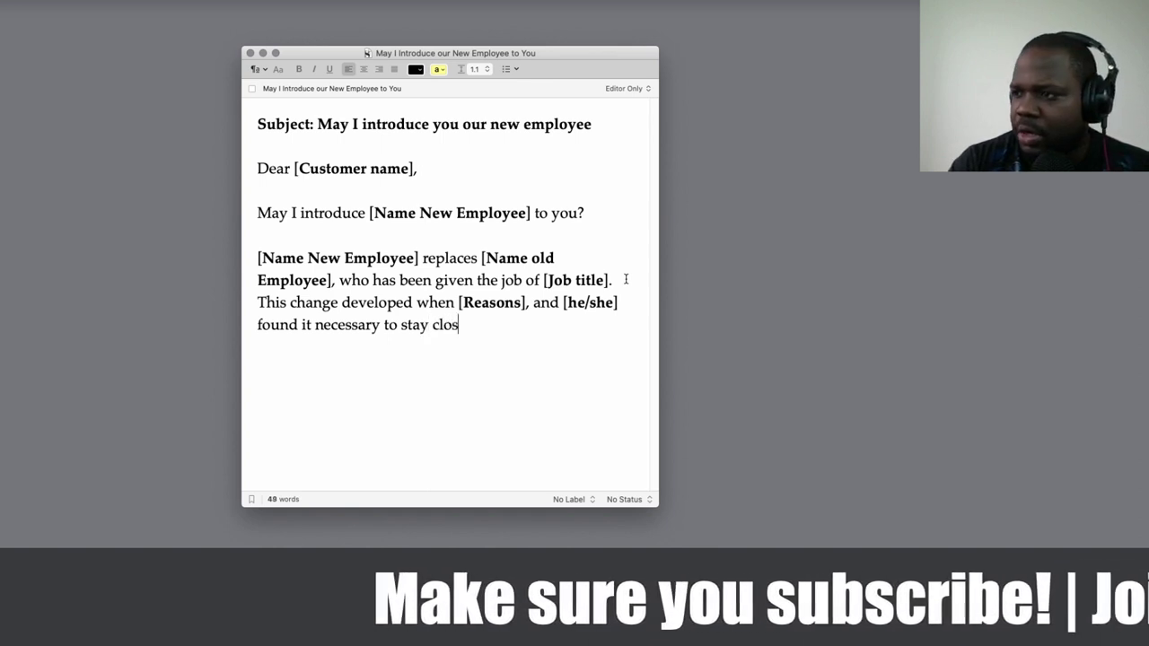
type("er to home.")
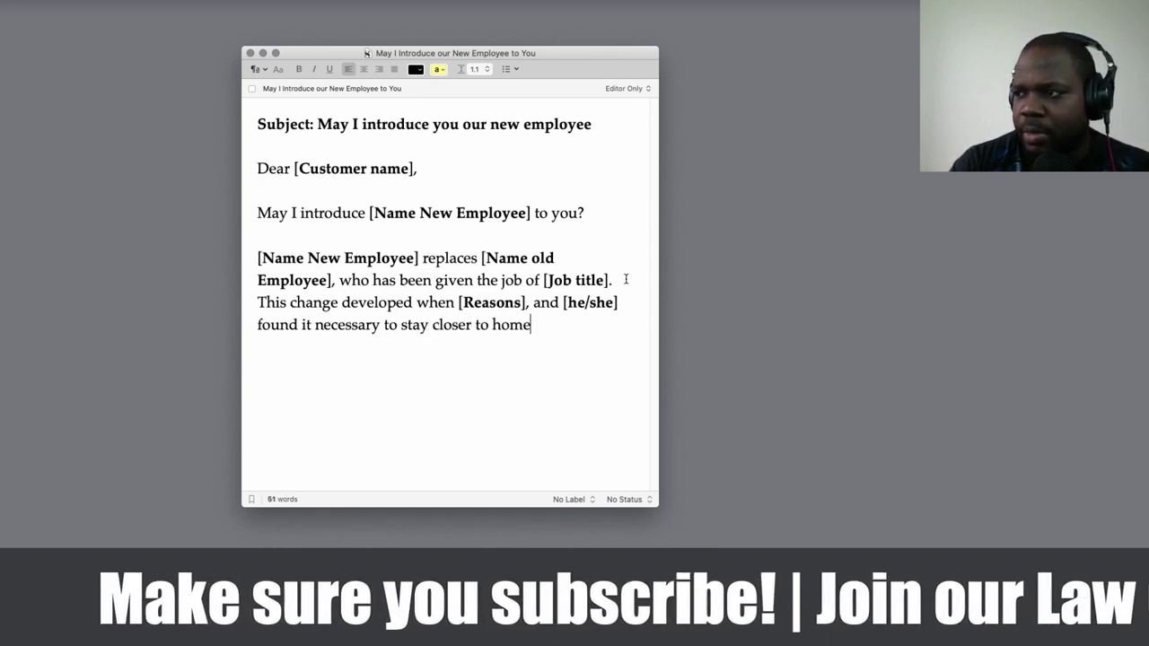